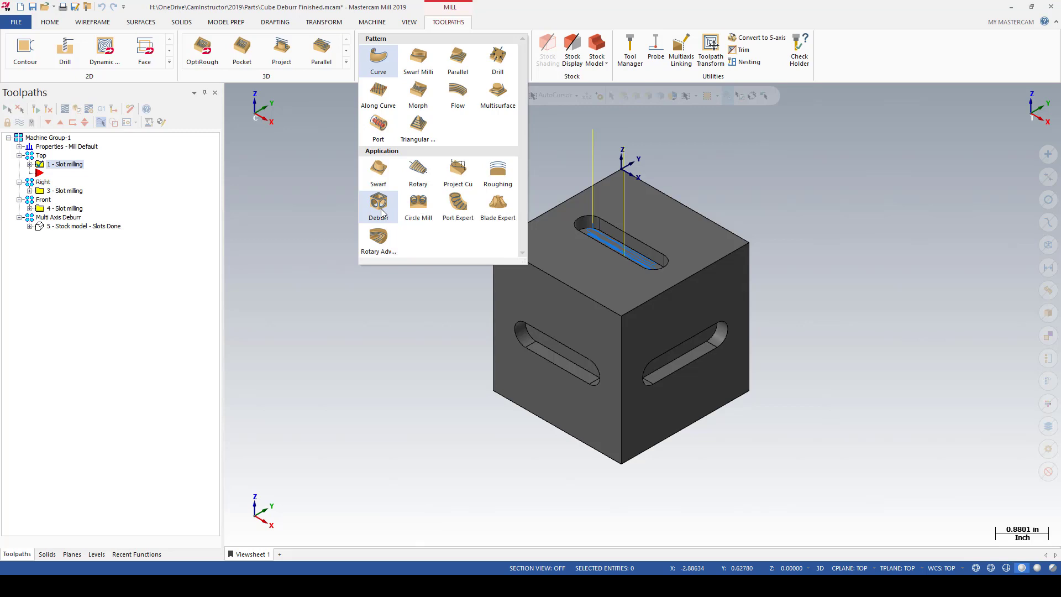
- Start a new Deburr toolpath from the full multiaxis toolpath gallery
left_click(321, 195)
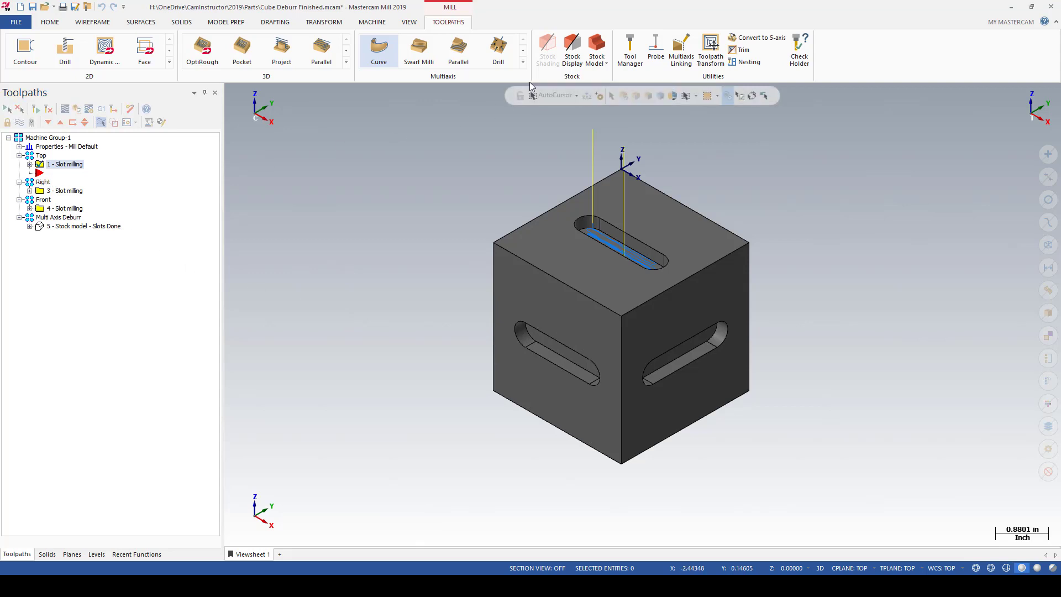
left_click(523, 63)
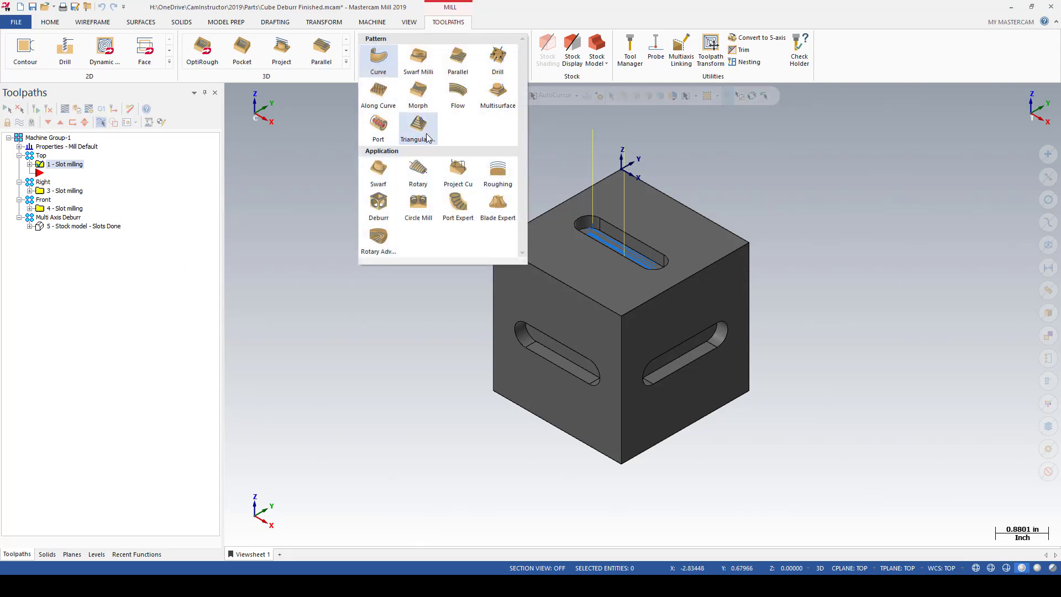
left_click(379, 203)
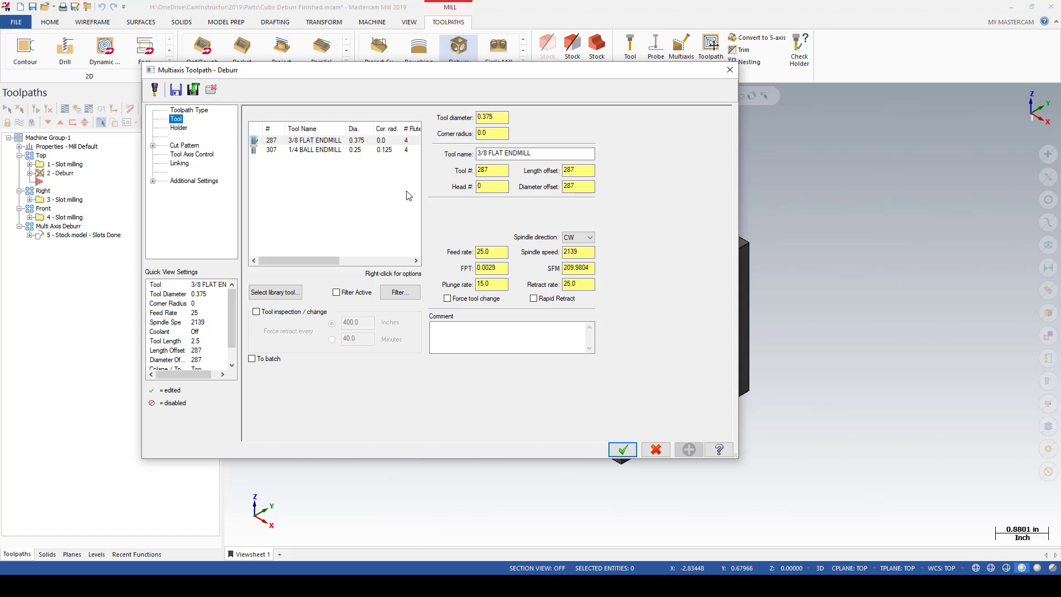
left_click_drag(417, 75, 469, 90)
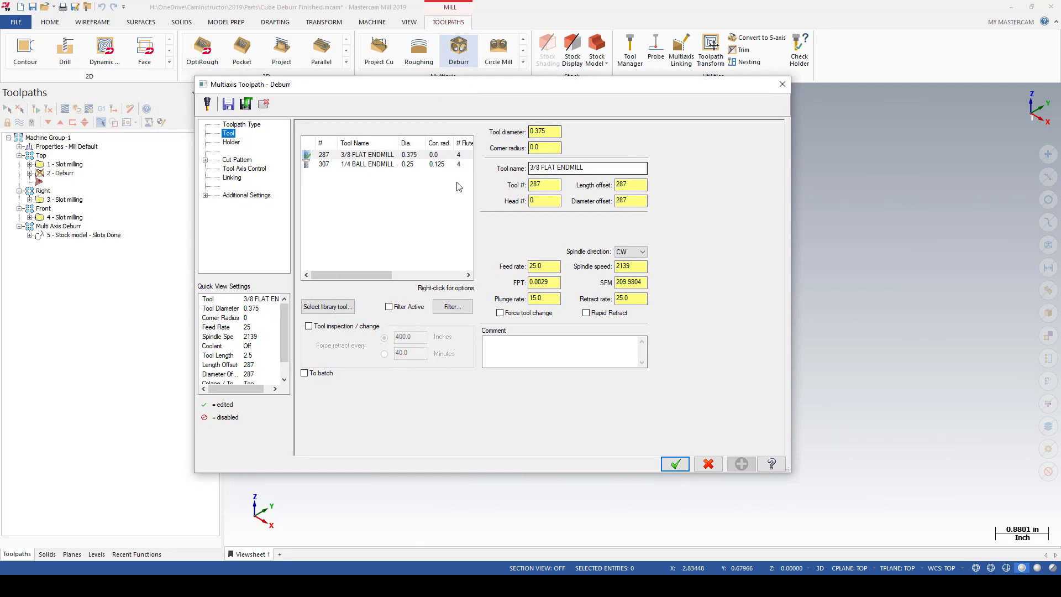
- Choose tool 307, the 1/4 BALL ENDMILL, and review its holder settings
left_click(362, 166)
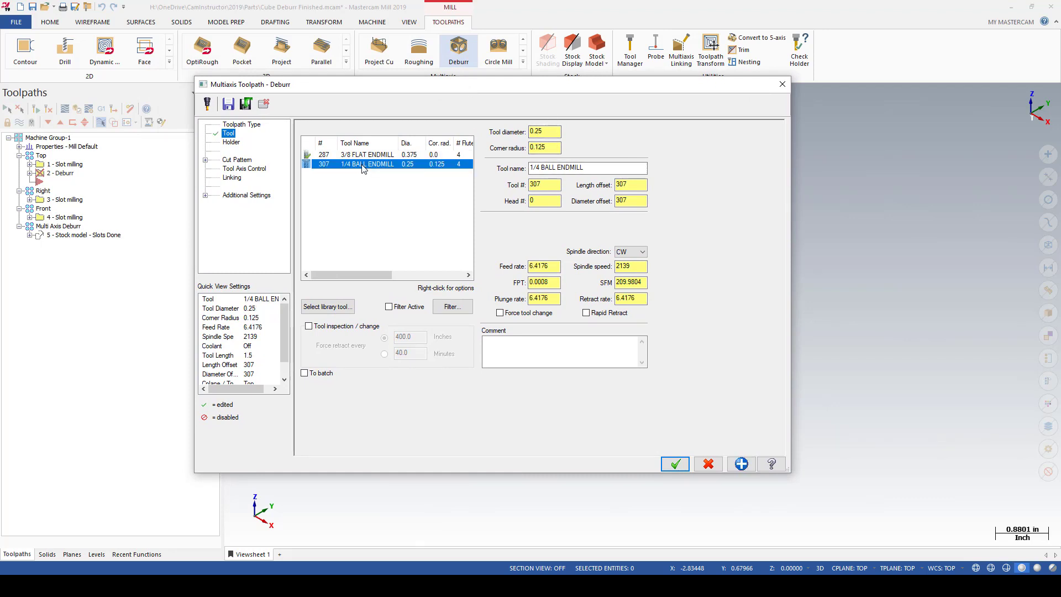
left_click(228, 144)
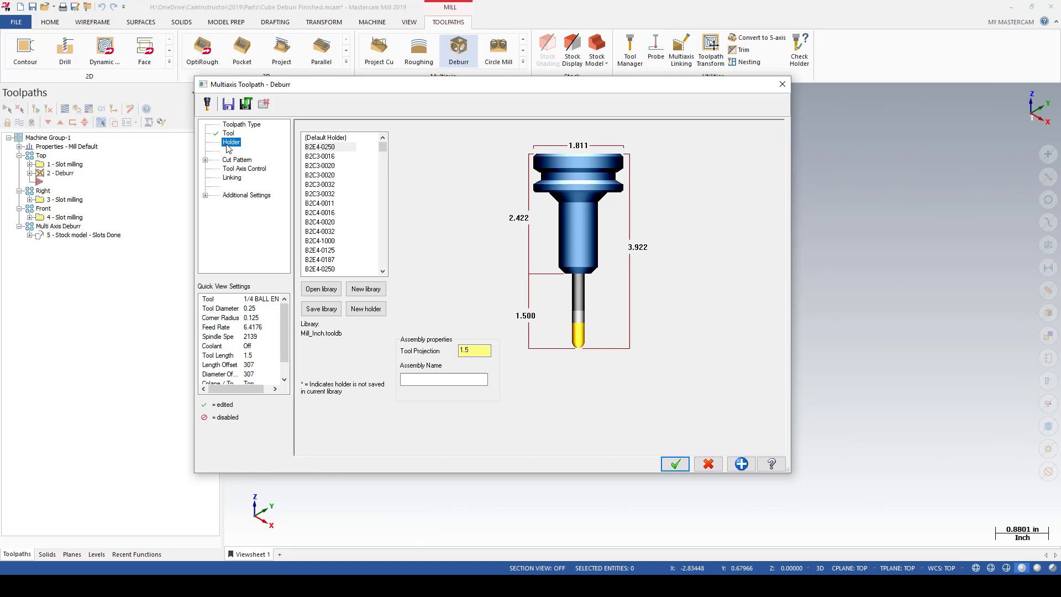
left_click(236, 159)
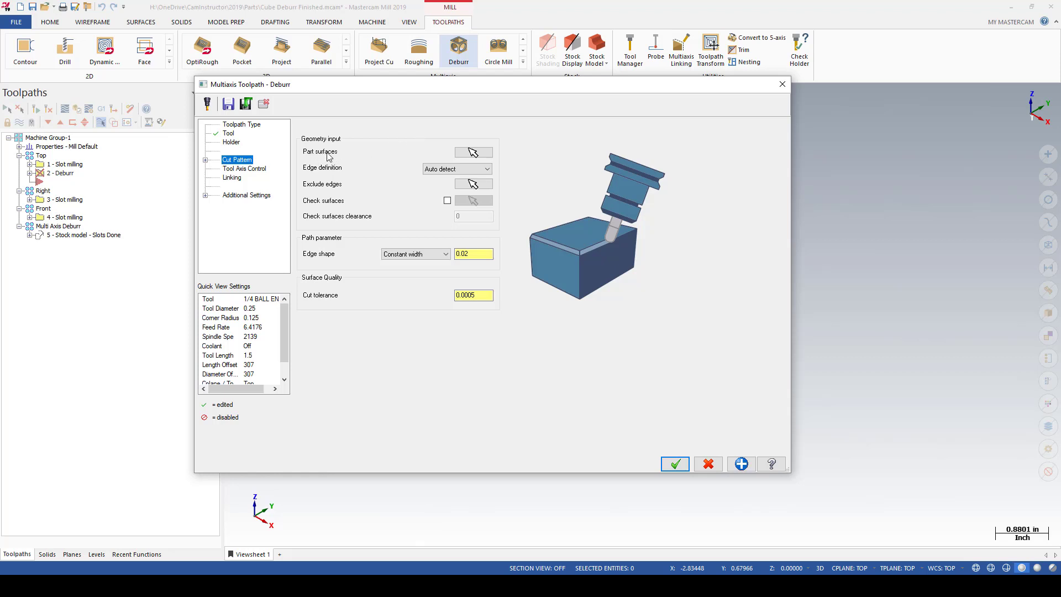
- Pick the entire slotted cube solid, not just its top face, as the Deburr part surfaces
left_click(472, 153)
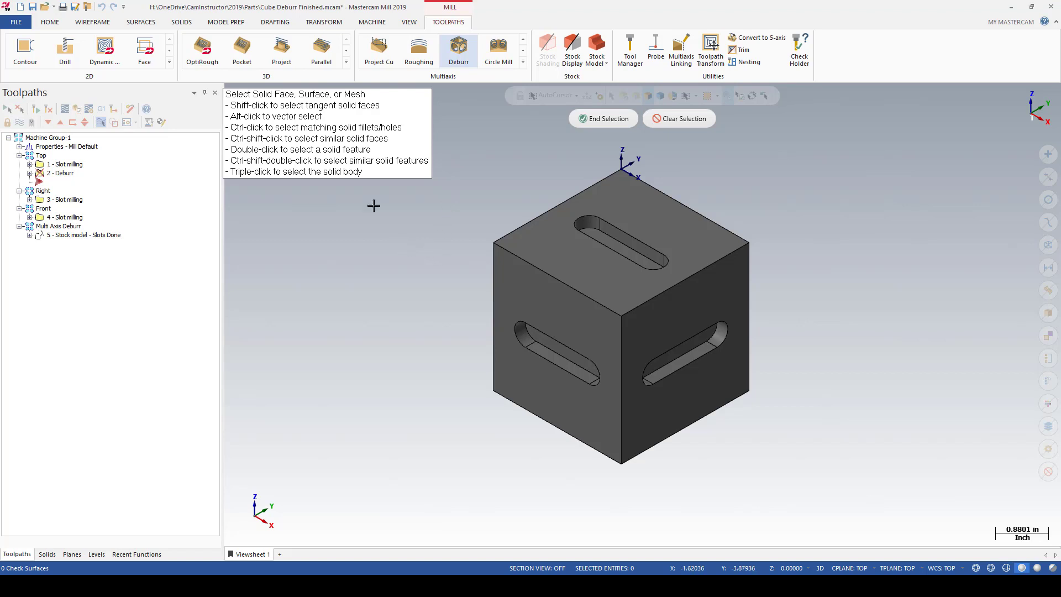
left_click_drag(403, 111, 426, 113)
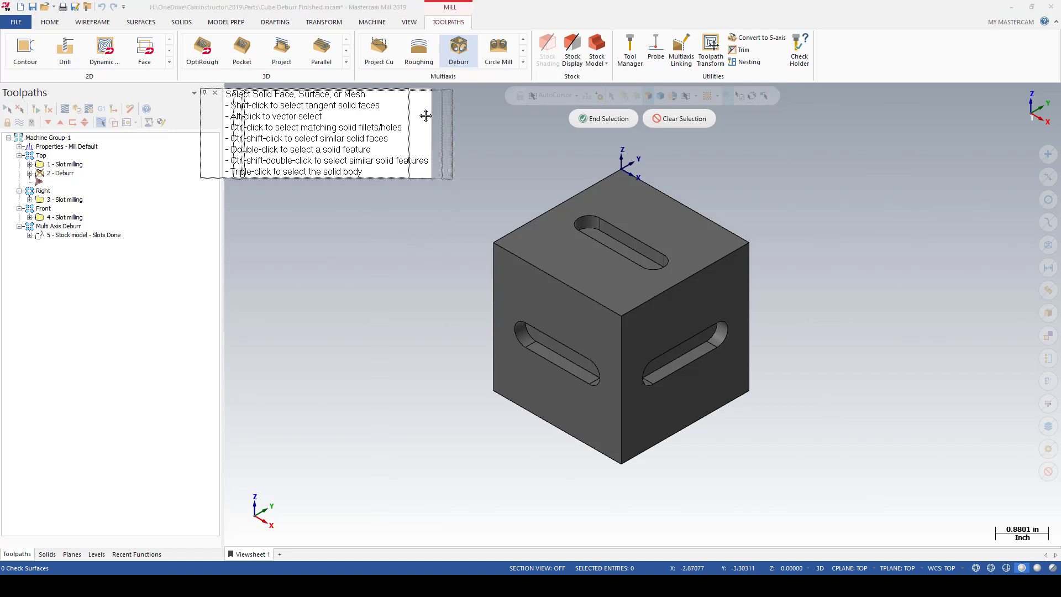
left_click(561, 263)
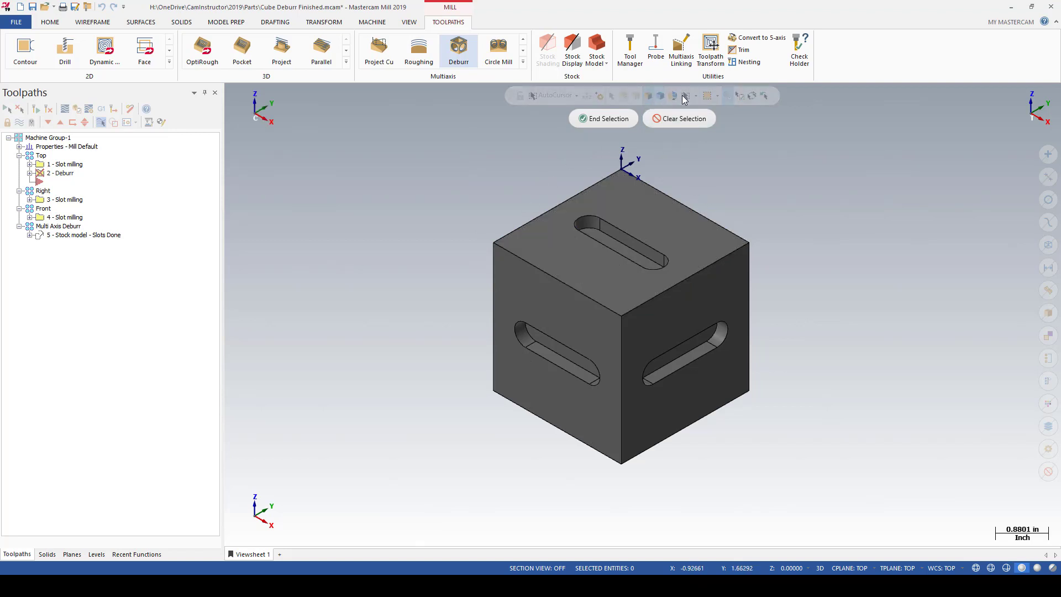
left_click(645, 218)
left_click(611, 125)
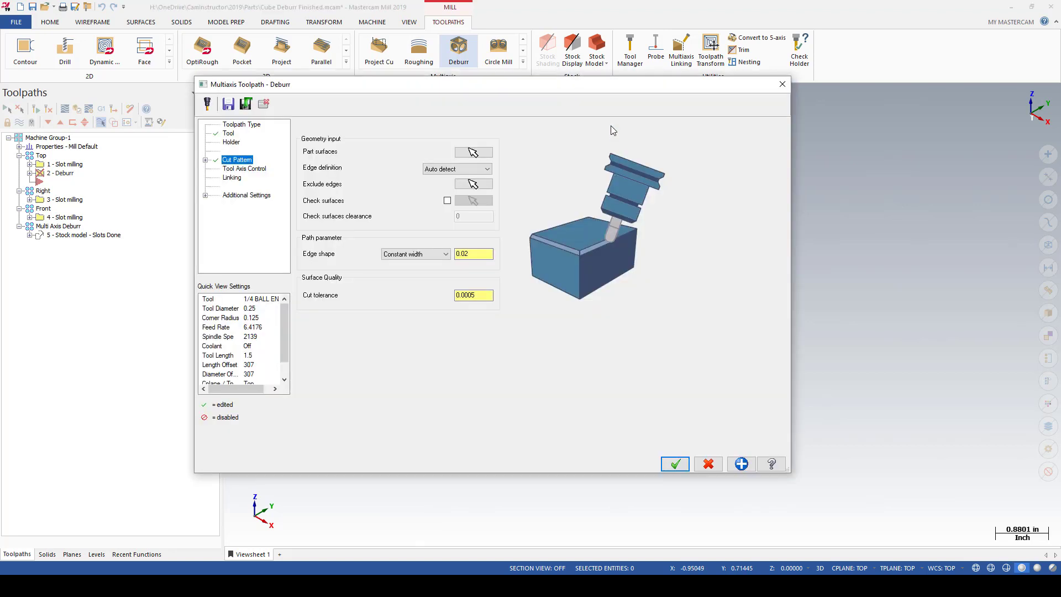
- Try User defined edge definition, then revert to Auto detect edges
left_click(478, 169)
left_click(454, 184)
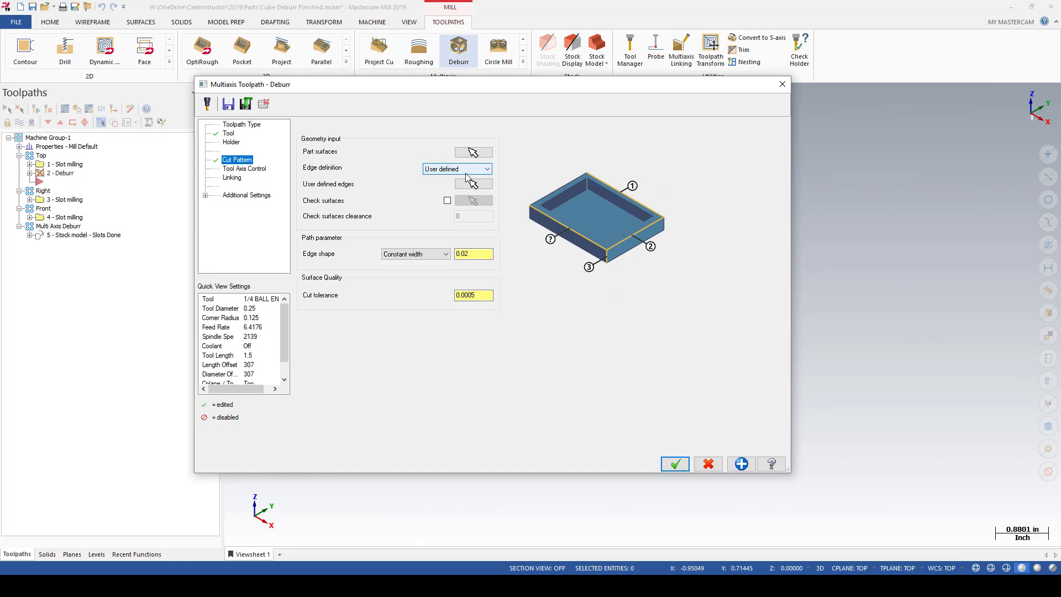
left_click(473, 183)
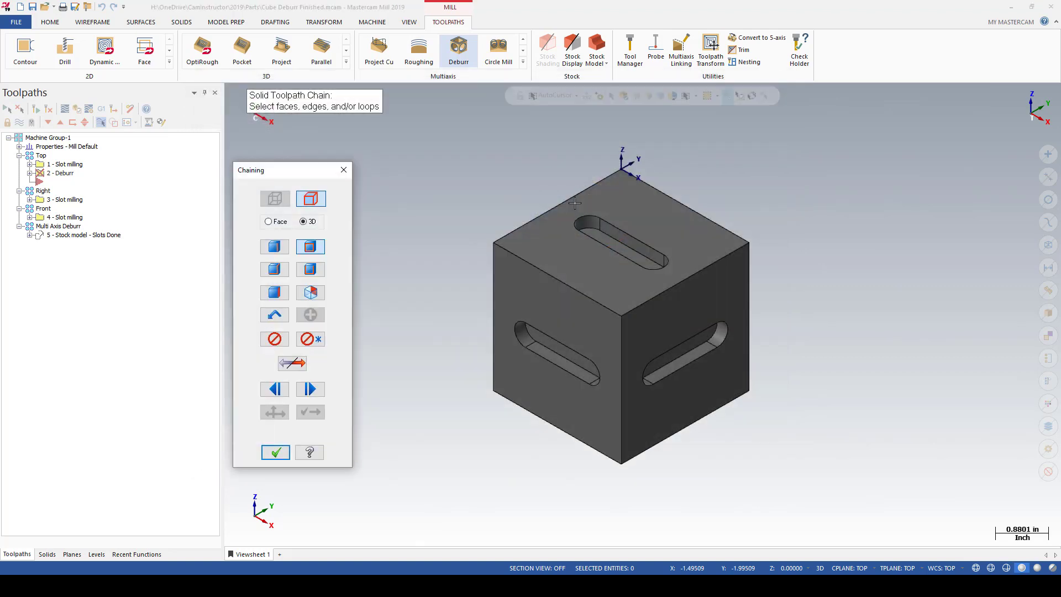
left_click(344, 170)
left_click(479, 169)
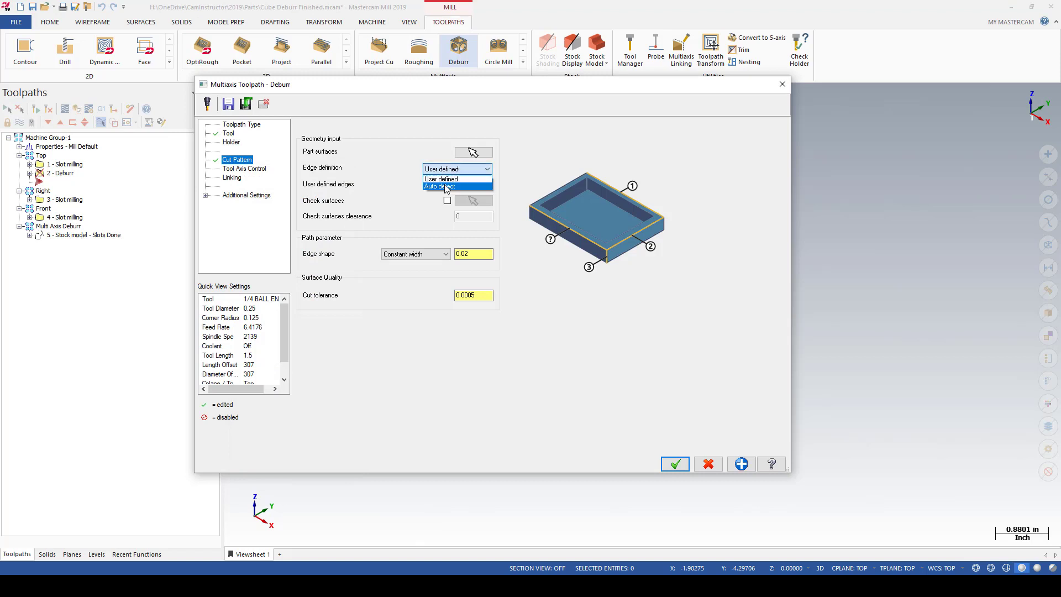
left_click(446, 186)
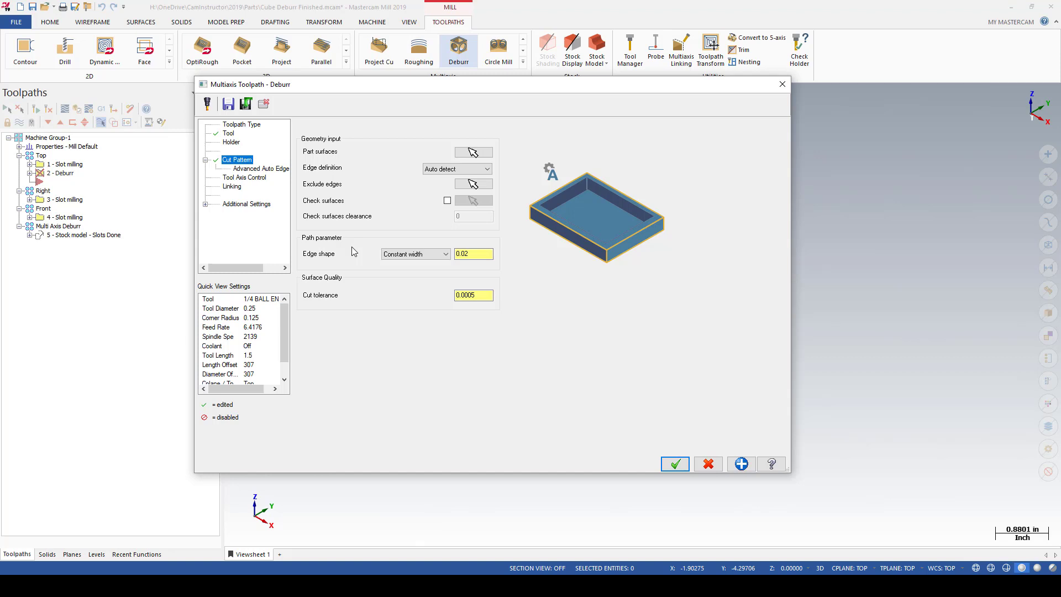
- Keep the edge shape at Constant width with a 0.02 width
left_click(434, 255)
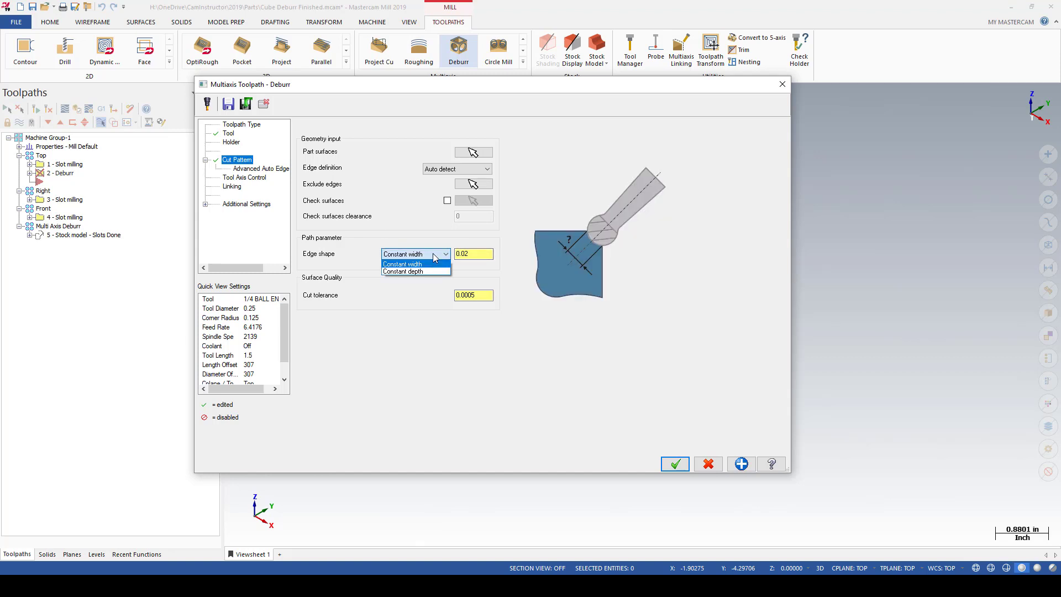
left_click(433, 253)
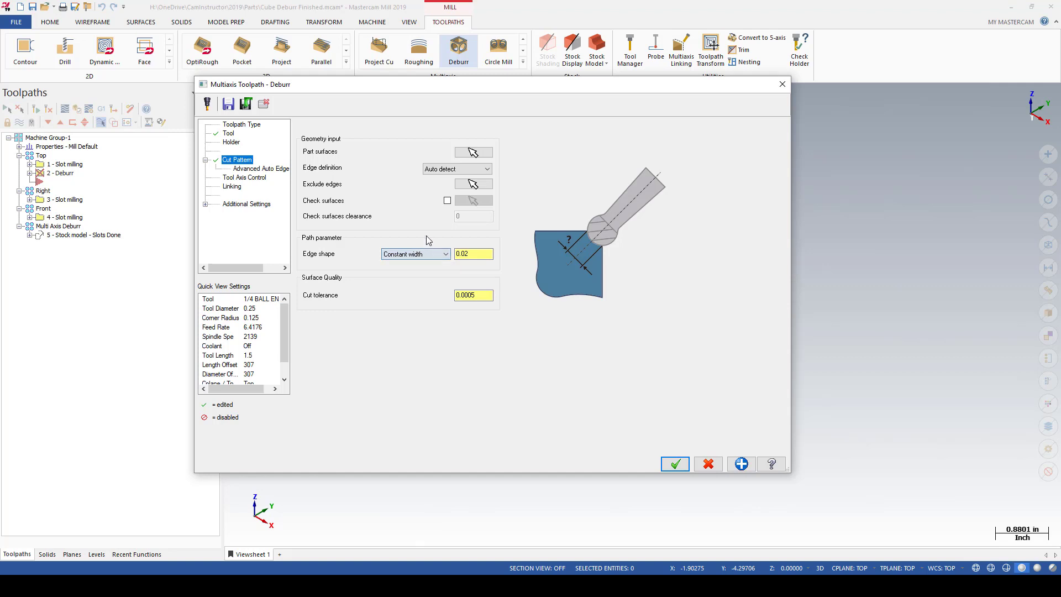
double_click(481, 255)
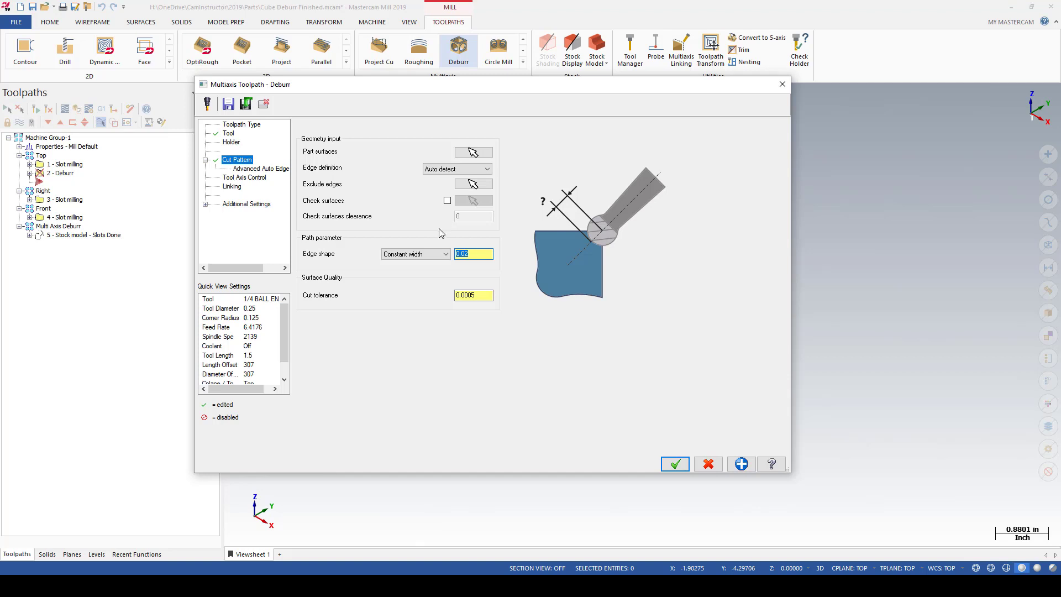
- In Advanced Auto Edge Detection, keep the minimal sharp edge angle at 15
left_click(247, 168)
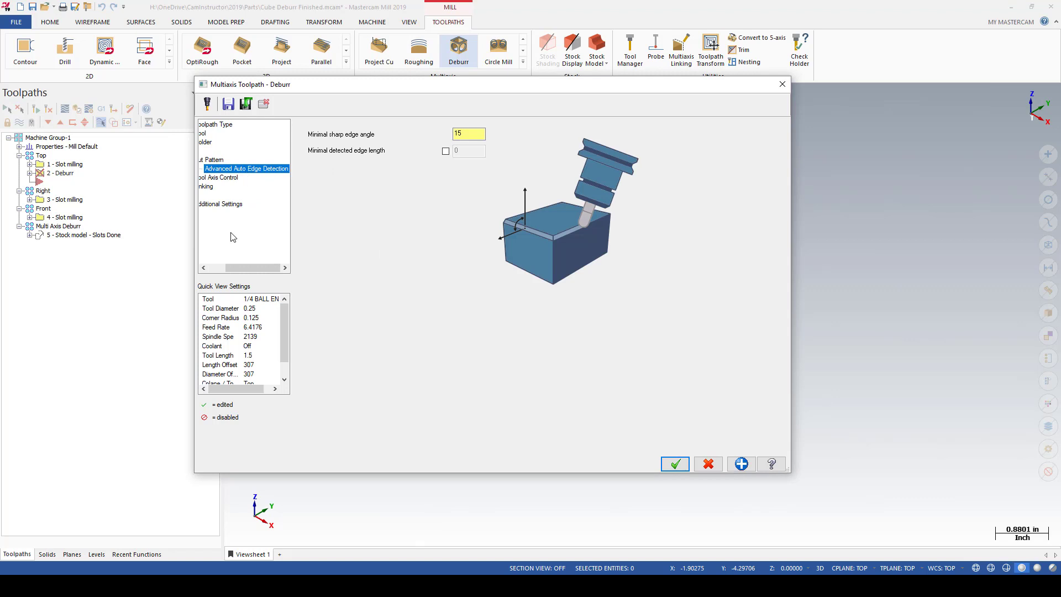
left_click_drag(253, 267, 217, 267)
double_click(471, 133)
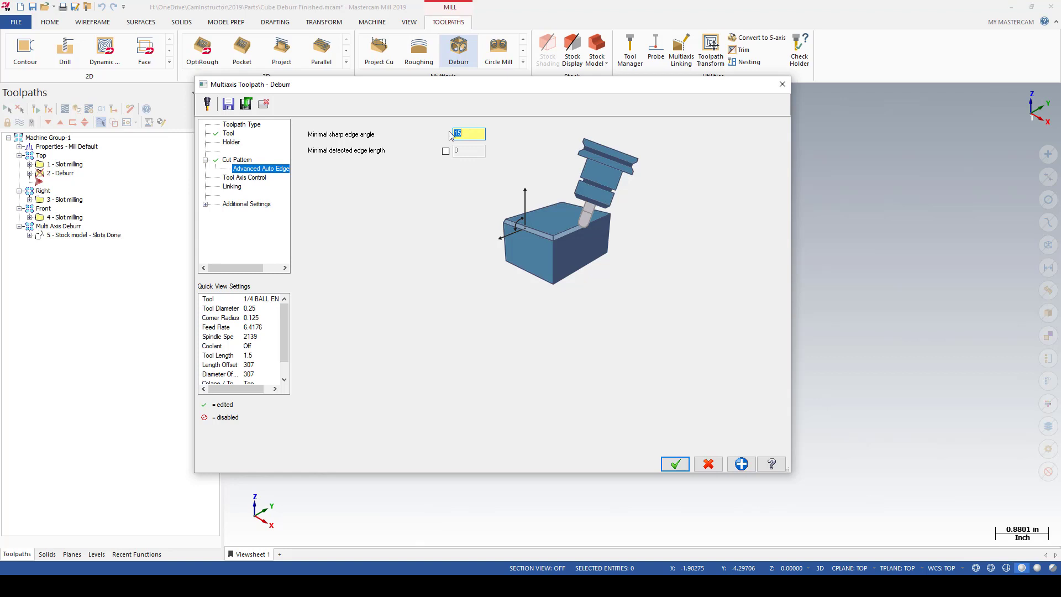
double_click(482, 133)
- Leave the minimal detected edge length limit switched off
left_click_drag(471, 90, 492, 74)
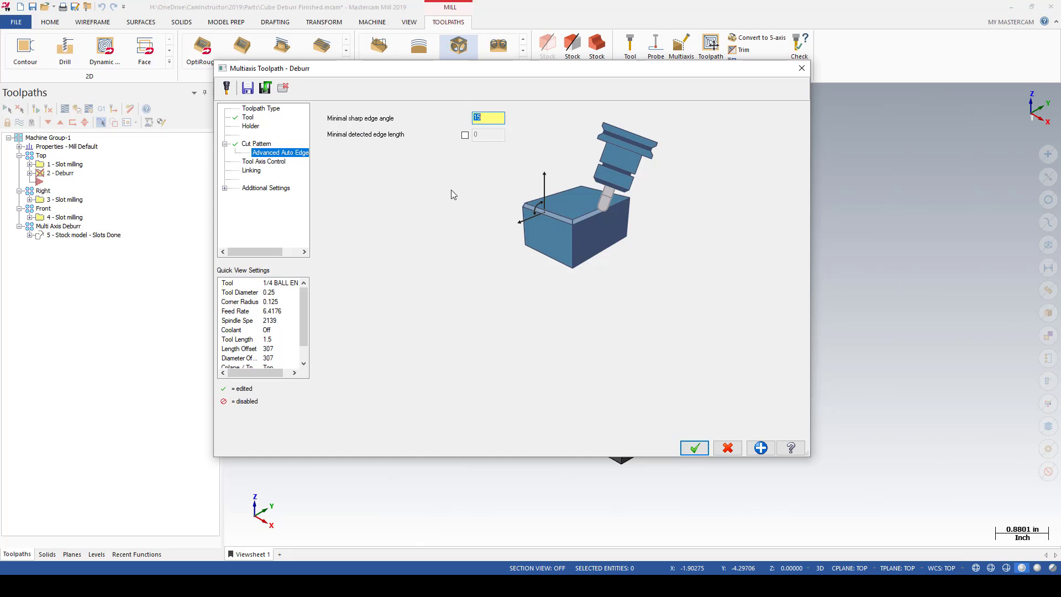
left_click(465, 135)
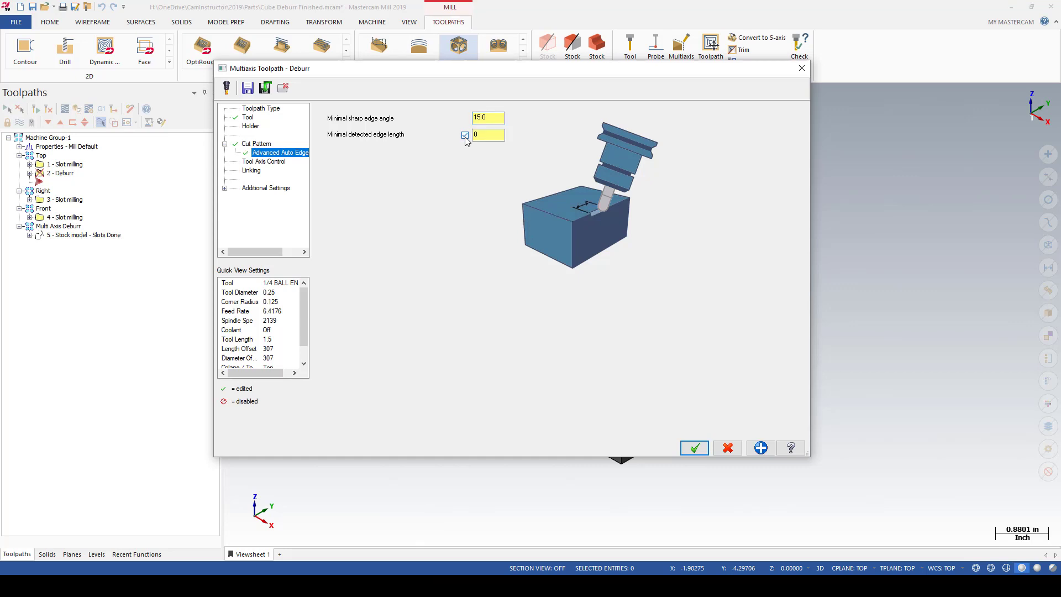
left_click(491, 137)
left_click_drag(538, 74, 568, 79)
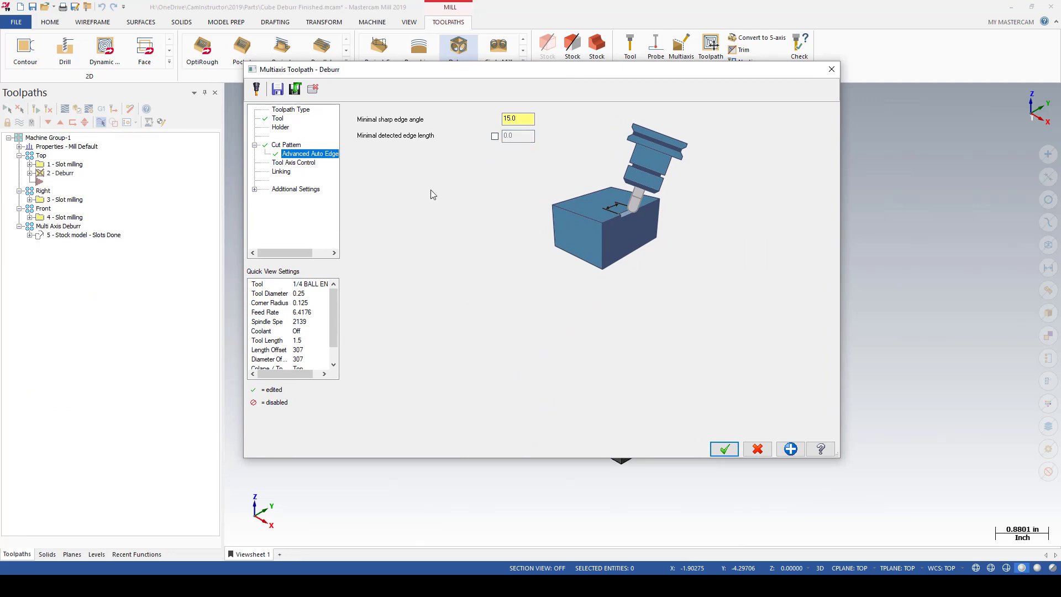
left_click(312, 164)
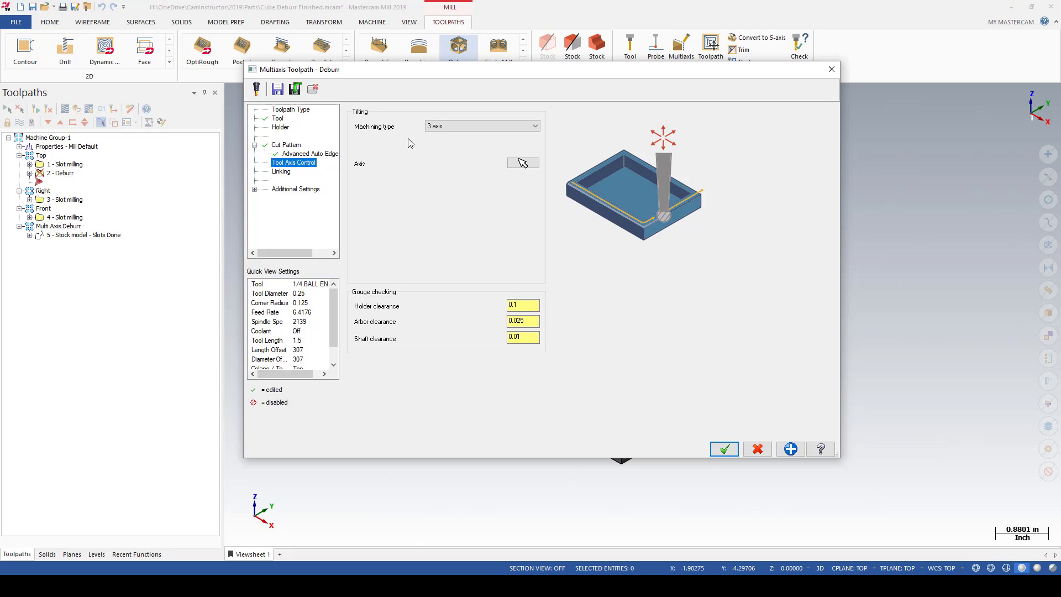
- Keep 3-axis machining and set holder 0.5, arbor 0.025, shaft 0.01 clearances
left_click(461, 126)
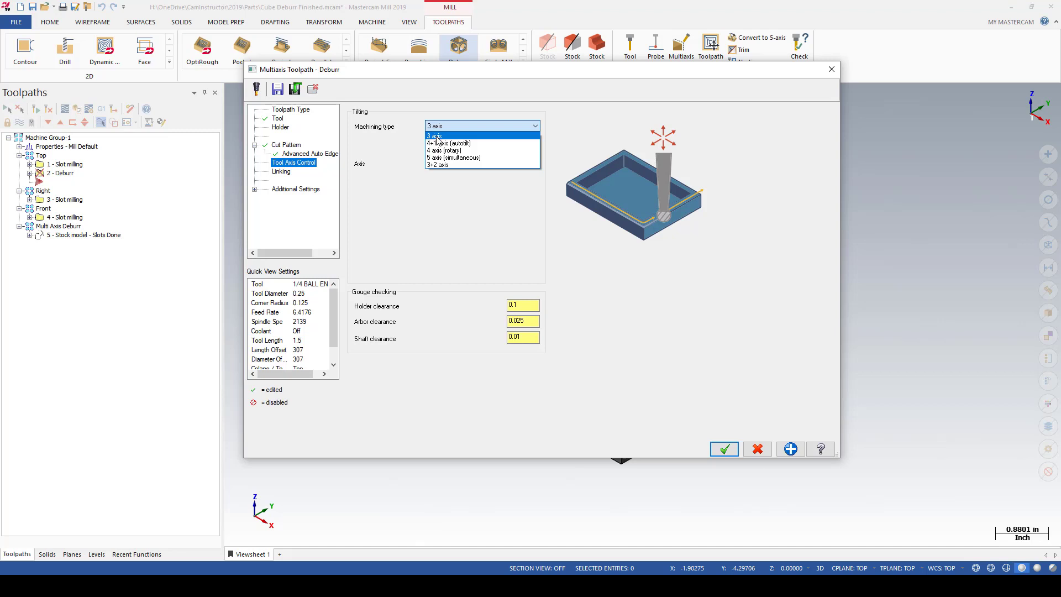
left_click(434, 137)
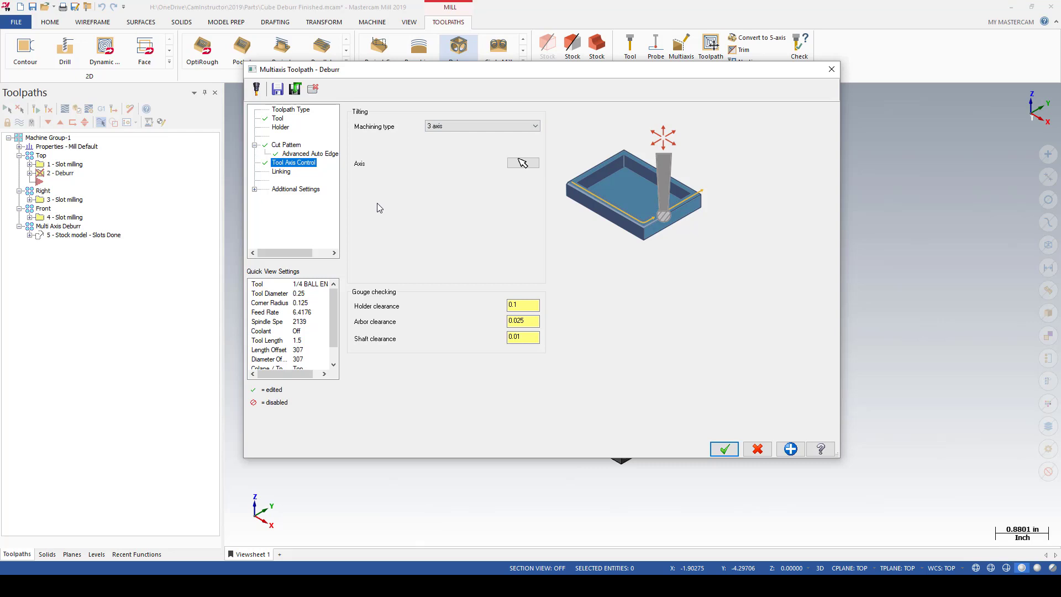
left_click(521, 307)
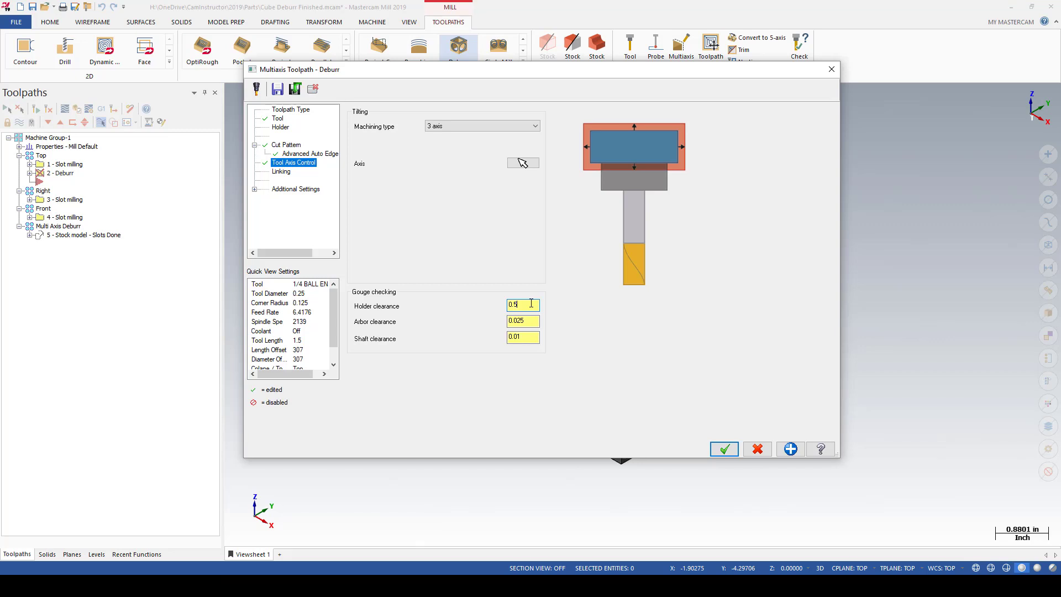
left_click(530, 322)
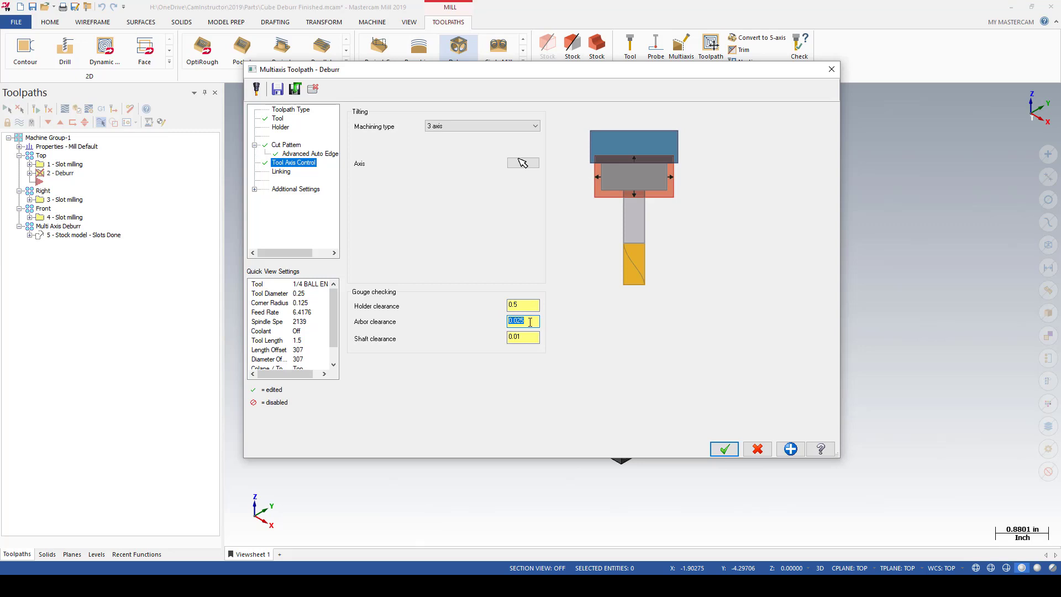
key("Tab")
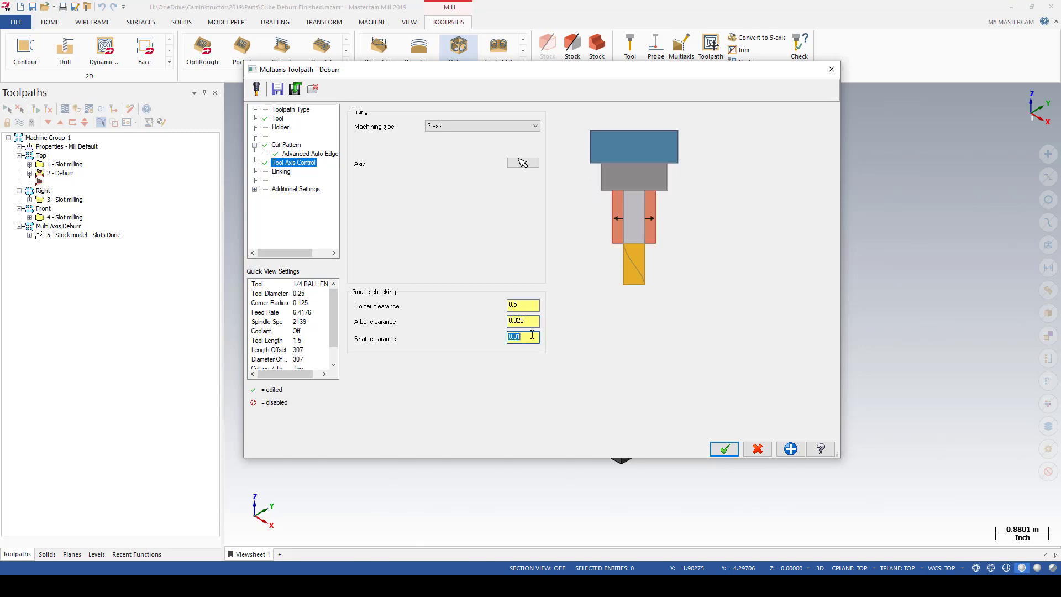
left_click(530, 320)
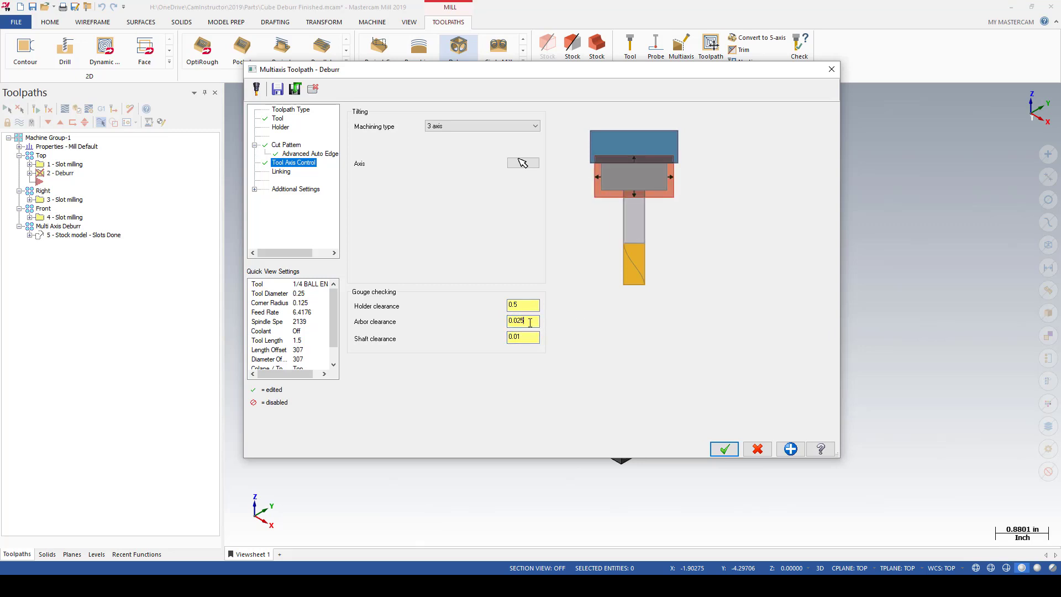
left_click(281, 172)
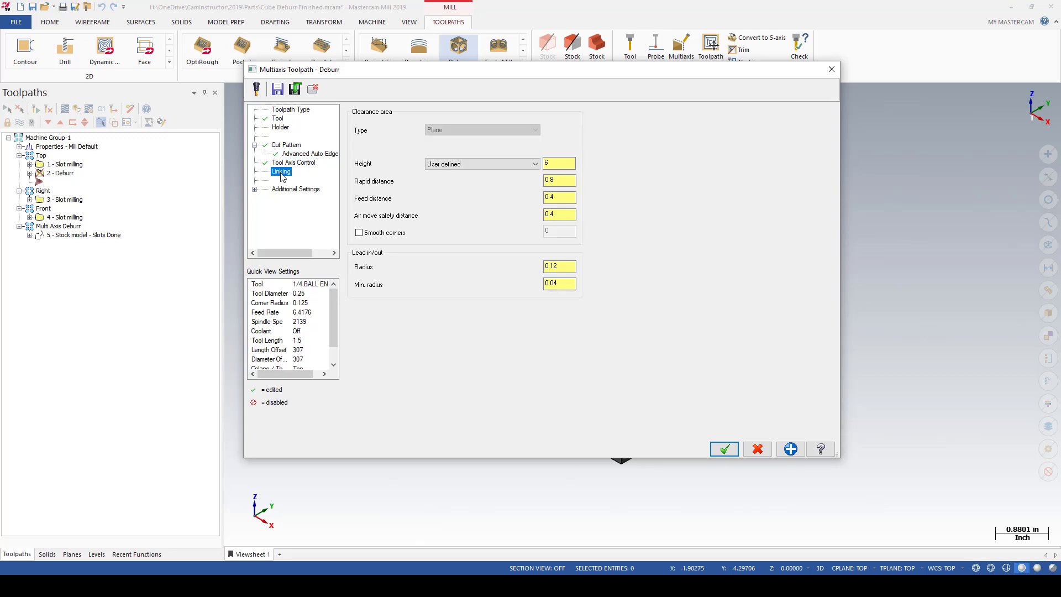
- Change the Linking clearance height from User defined to Automatic and check Planes are Top
left_click(288, 146)
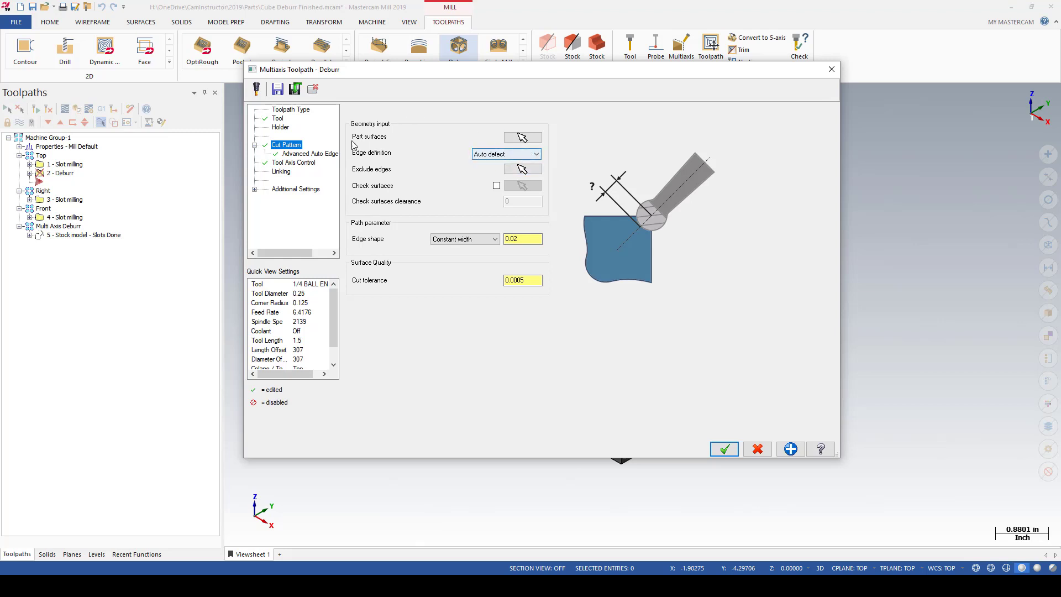
left_click(281, 172)
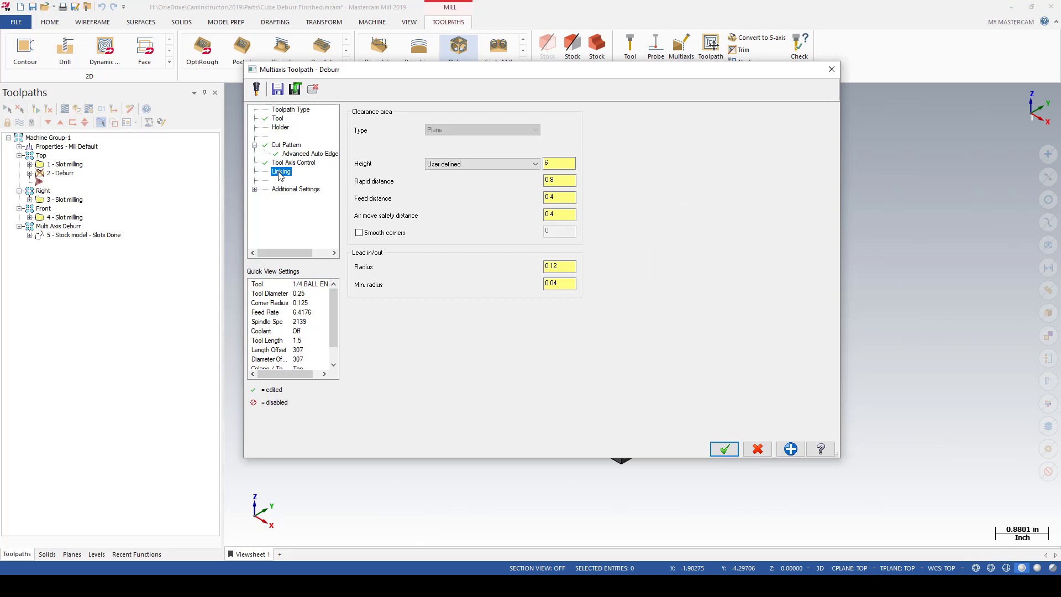
left_click(481, 163)
left_click(459, 174)
left_click(293, 190)
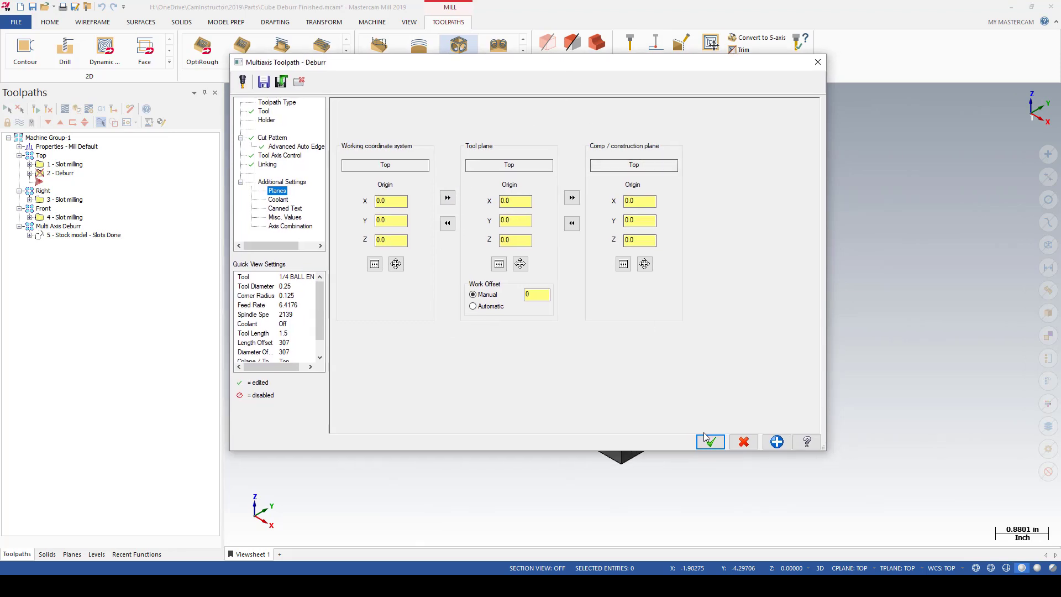
- Regenerate the Deburr toolpath and backplot the tool around the cube's top edges and slot
left_click(707, 439)
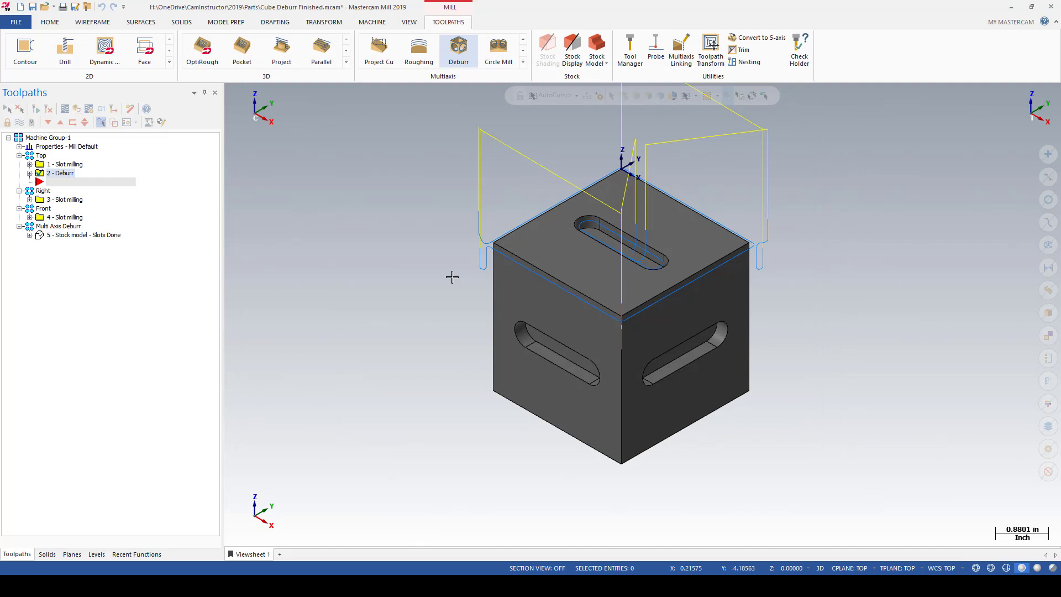
left_click(64, 108)
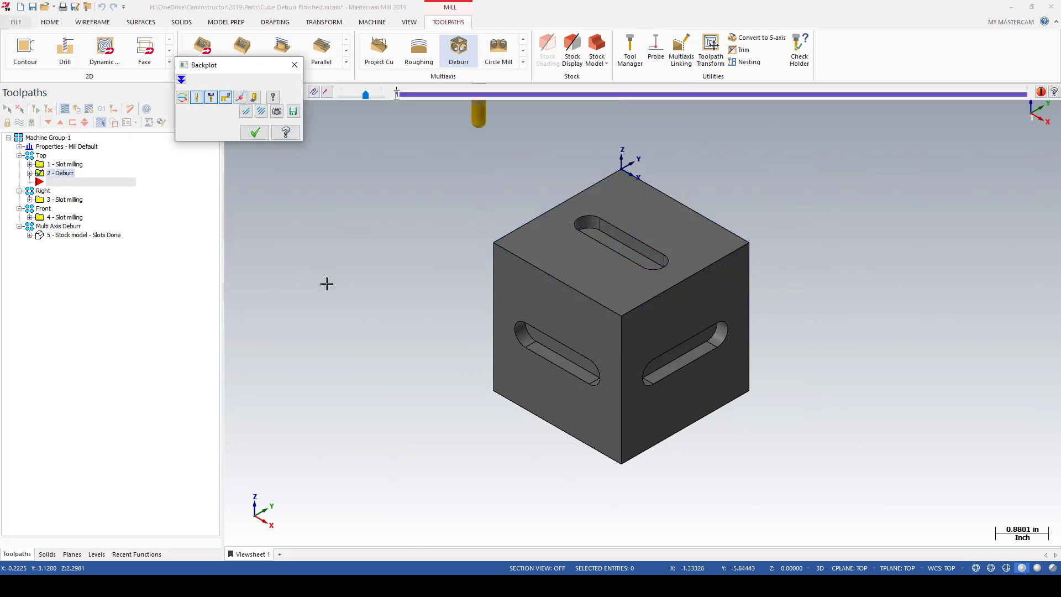
mouse_move(398, 95)
left_mouse_down()
mouse_move(479, 105)
mouse_move(616, 148)
mouse_move(743, 157)
left_mouse_up()
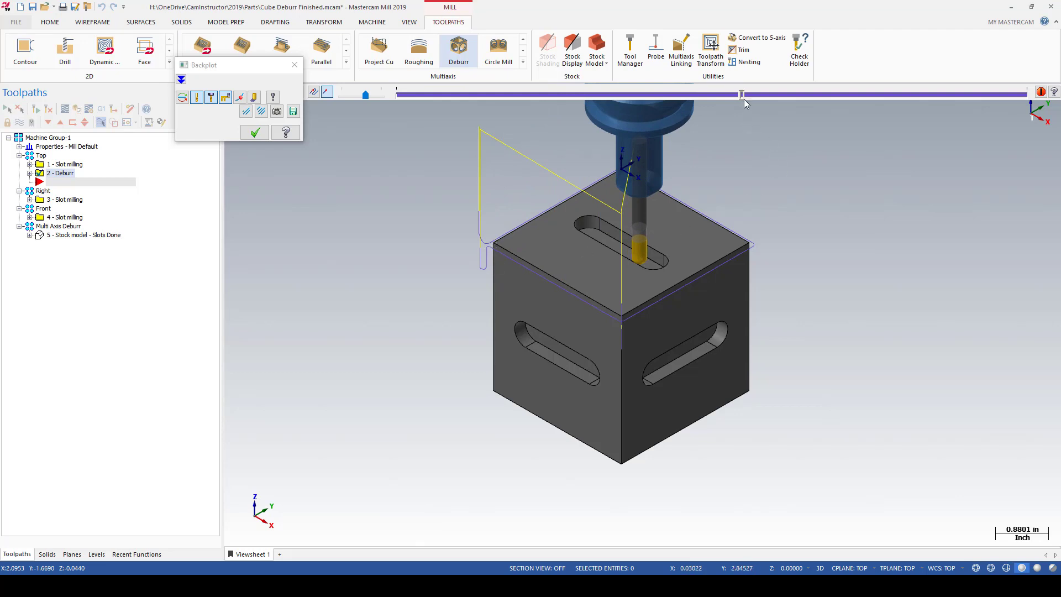
left_click_drag(741, 98, 1000, 139)
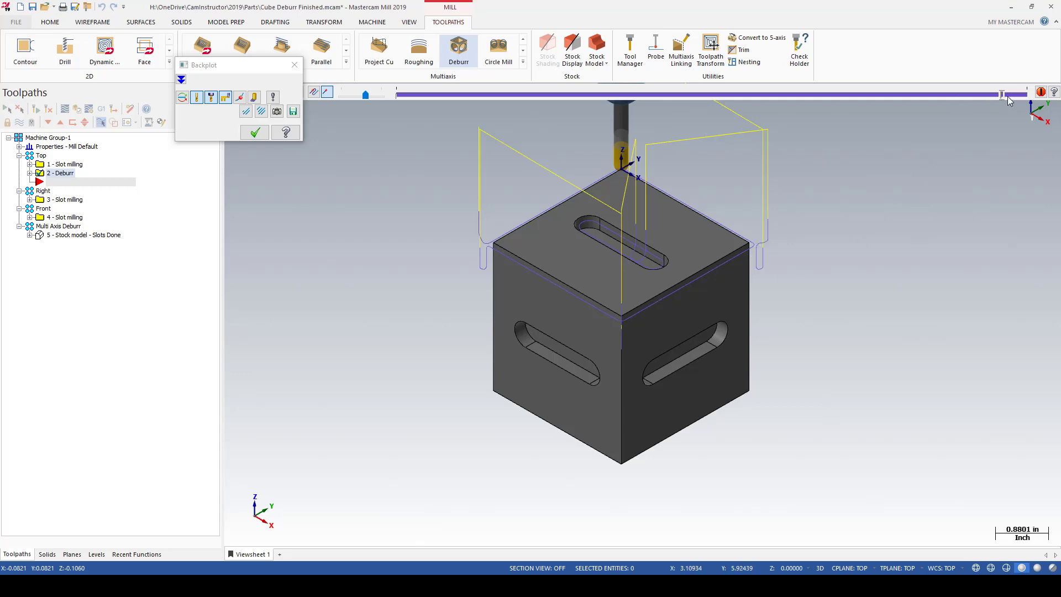
left_click_drag(1001, 95, 1010, 95)
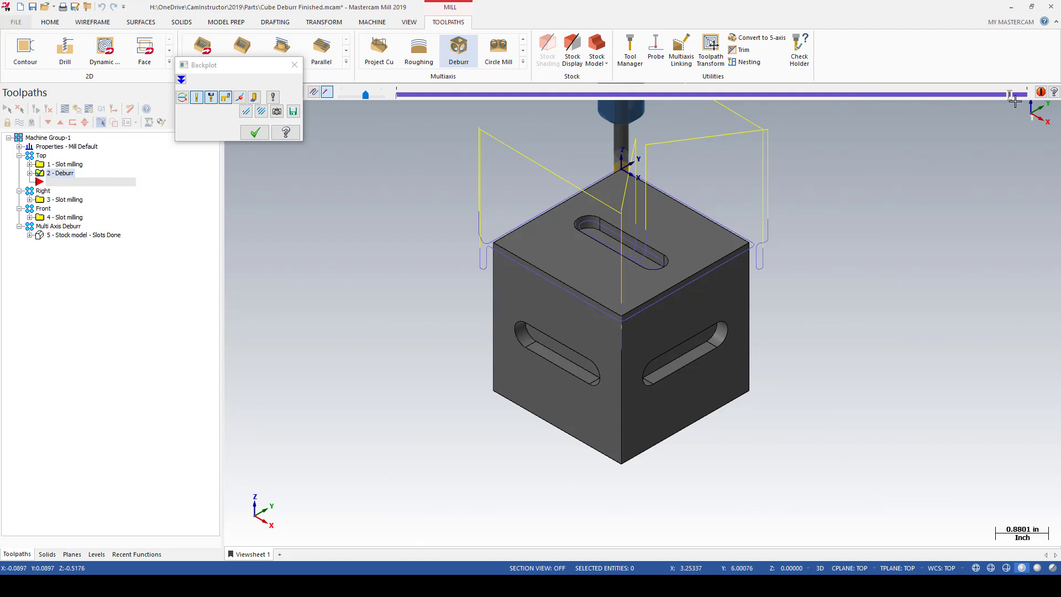
left_click_drag(1010, 95, 640, 95)
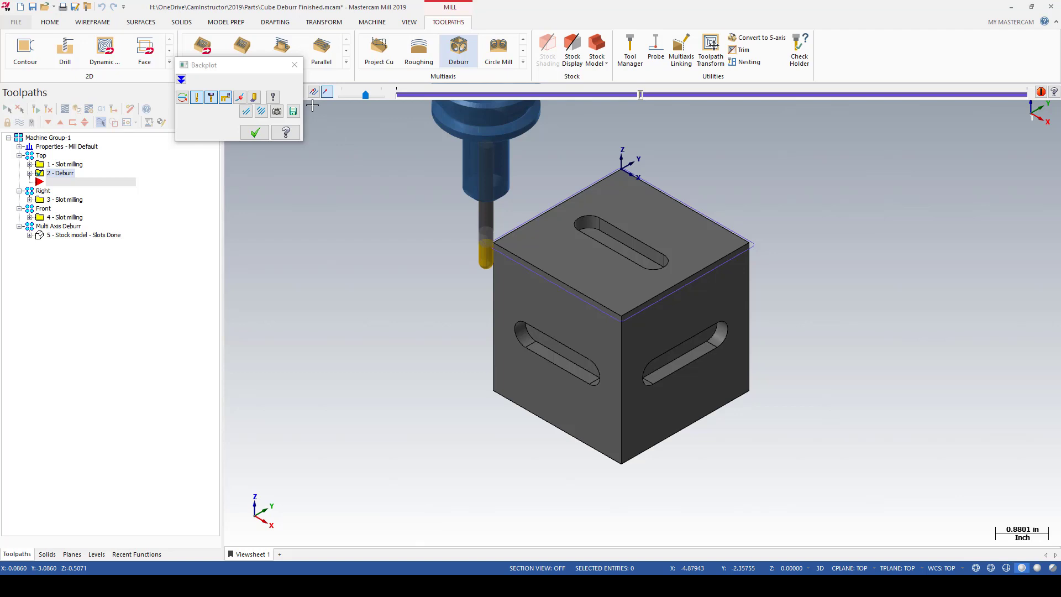
left_click(294, 66)
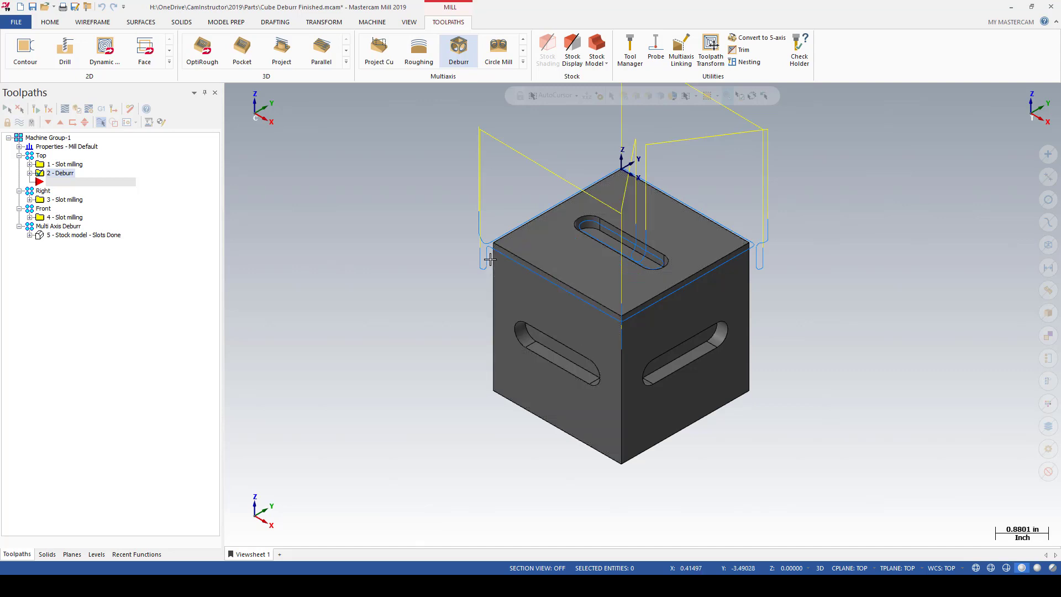
- Reopen the Deburr parameters and reselect the whole cube solid as part surfaces
left_click(29, 173)
left_click(58, 182)
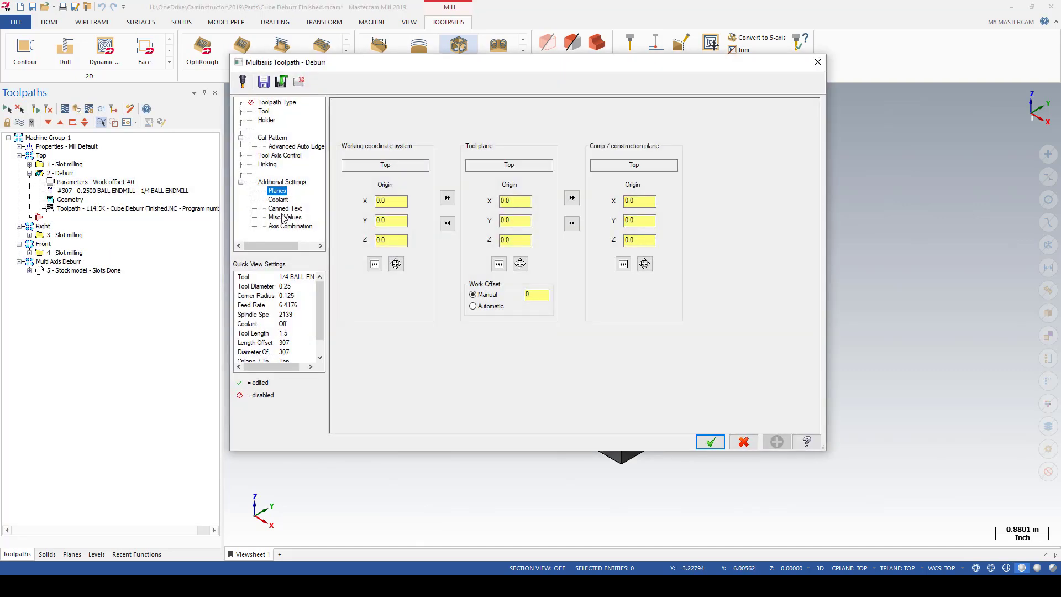
left_click(276, 137)
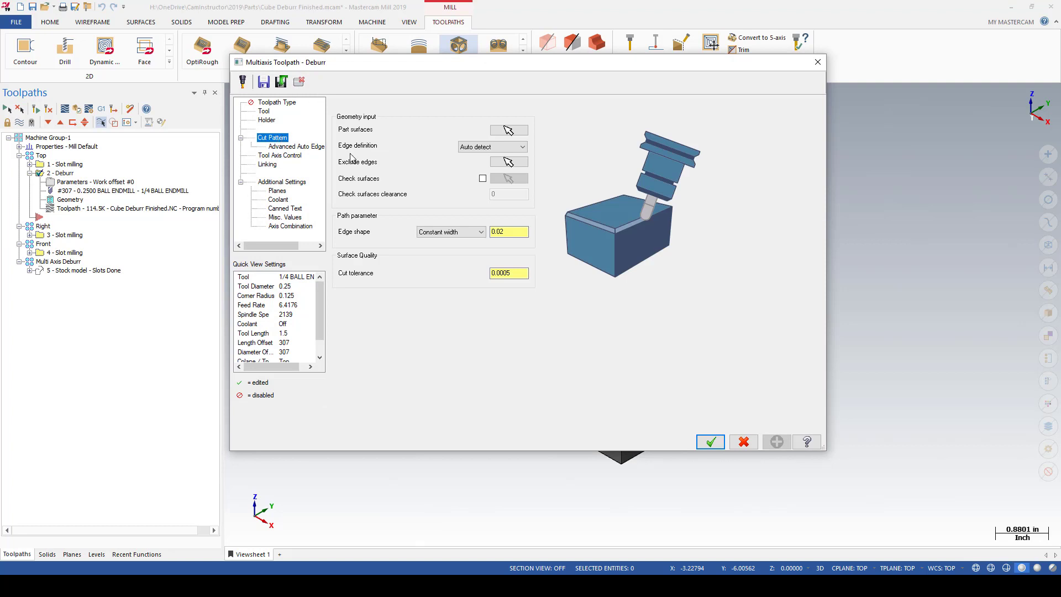
left_click(507, 161)
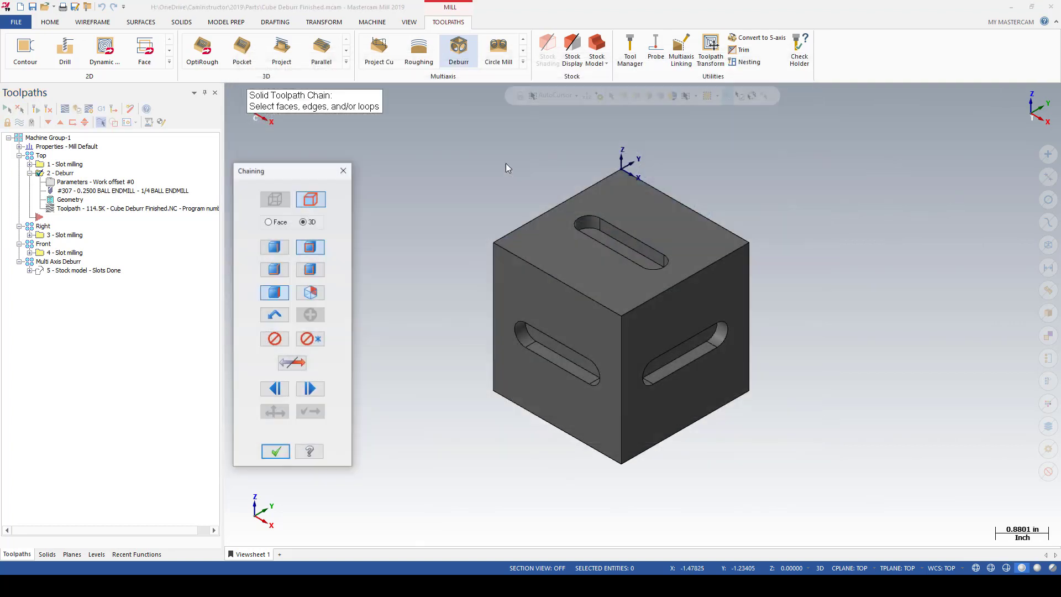
left_click(293, 198)
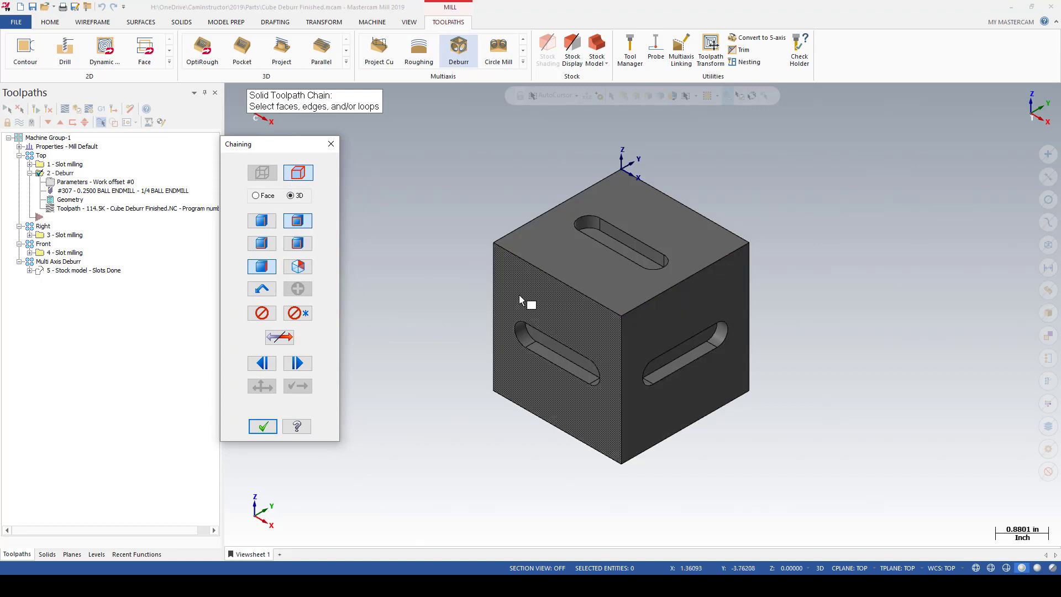
left_click(258, 222)
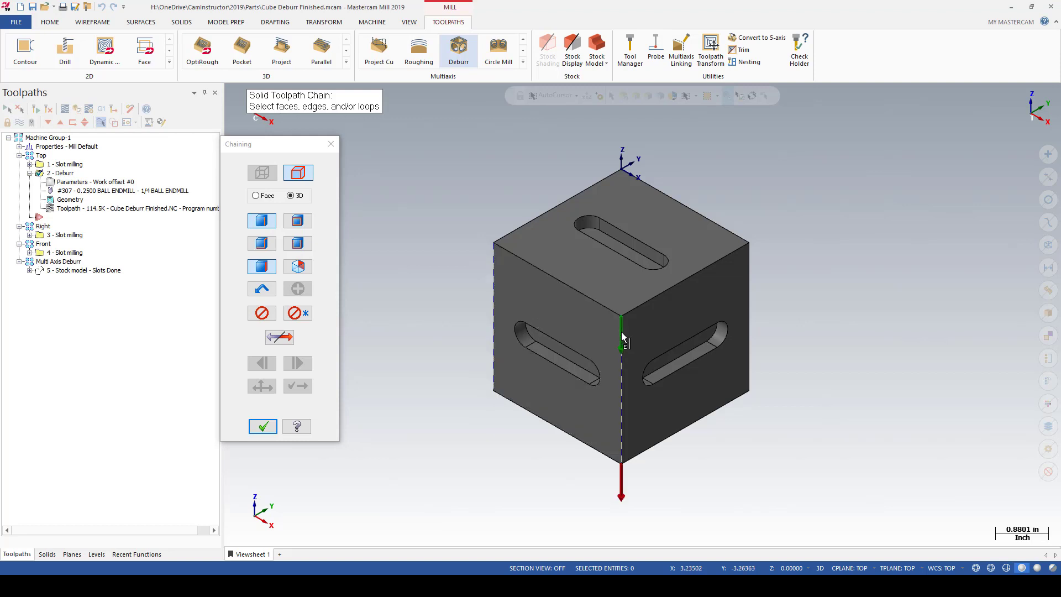
middle_click_drag(768, 199, 763, 206)
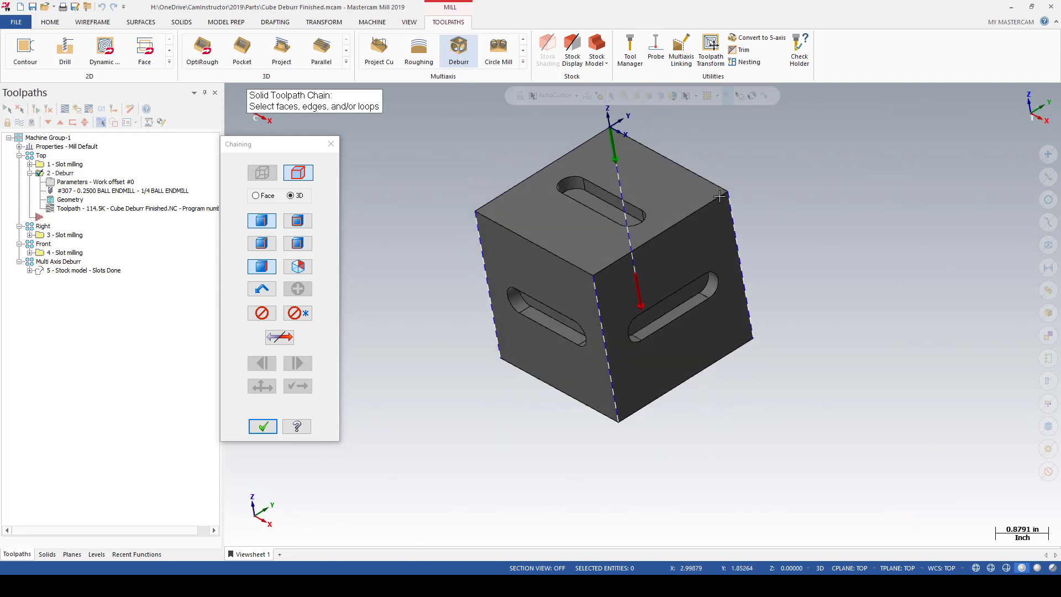
- Regenerate the Deburr toolpath with the new geometry and backplot the tool into the slot
left_click(262, 426)
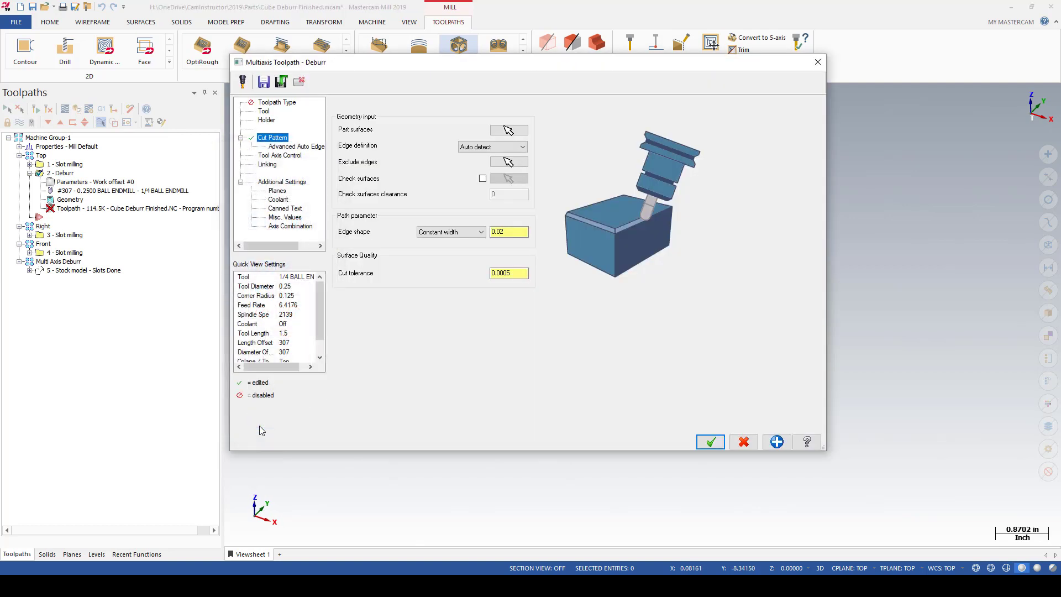
left_click(710, 442)
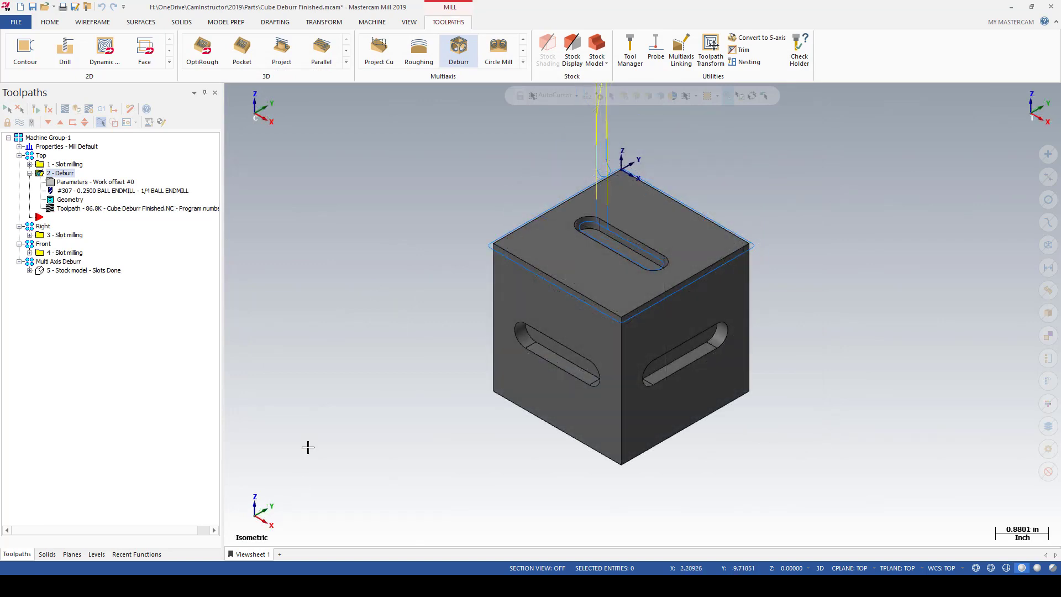
key("alt+t")
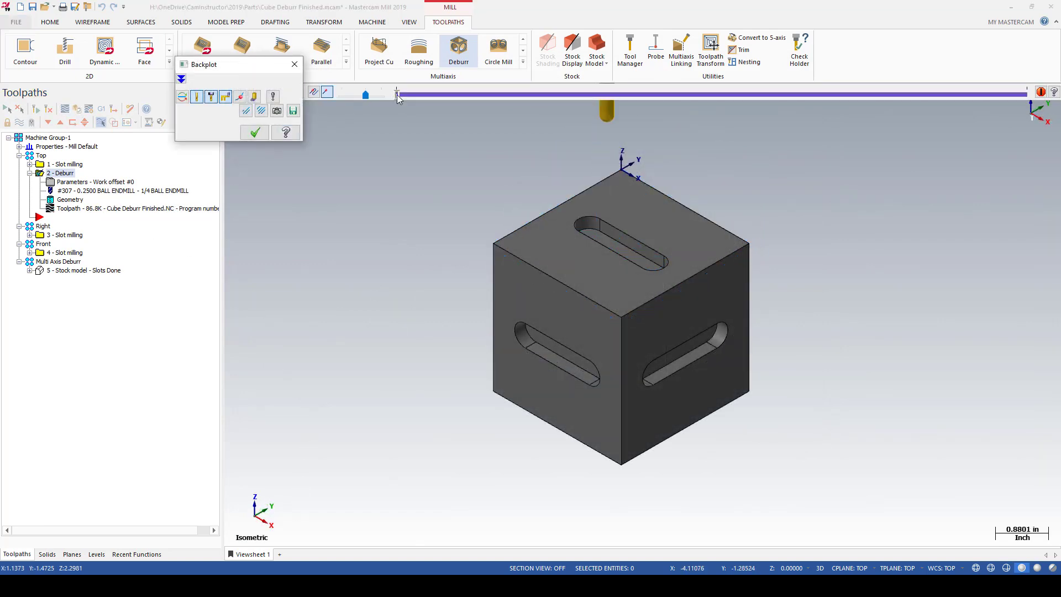
mouse_move(398, 94)
left_mouse_down()
mouse_move(592, 157)
mouse_move(725, 151)
mouse_move(813, 165)
mouse_move(1014, 166)
left_mouse_up()
left_click(294, 64)
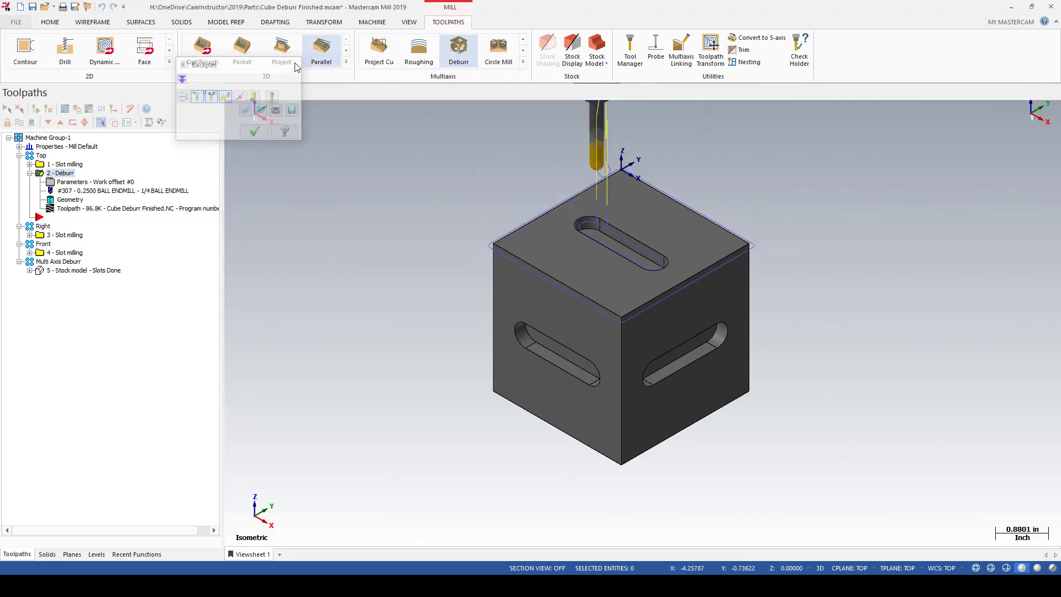
- Verify the Top group in Mastercam Simulator, inspect the chamfered edges and slot, then close it
left_click(41, 155)
left_click(76, 109)
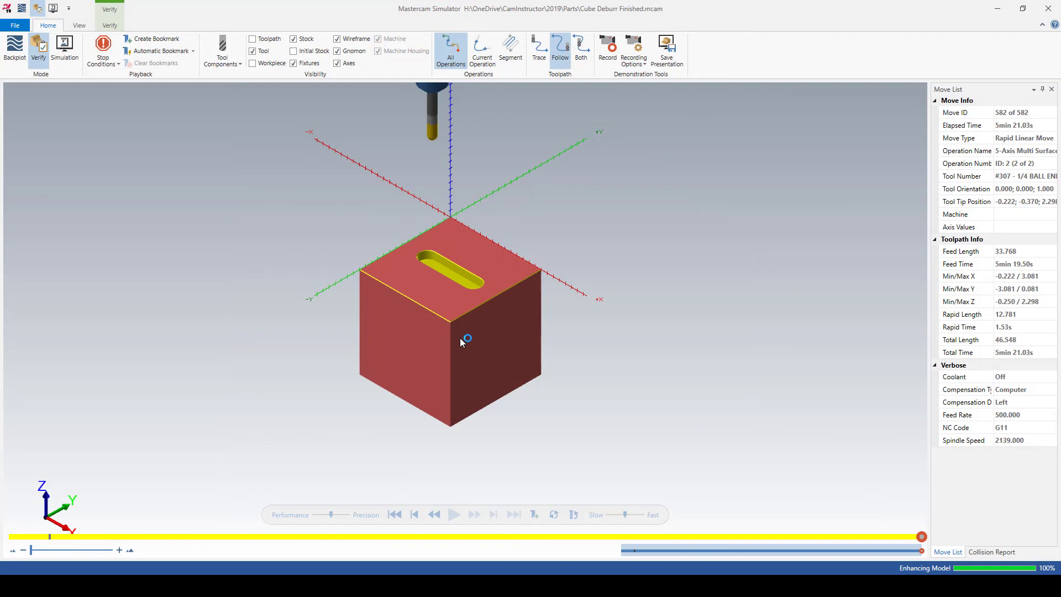
scroll(371, 277, "up", 8)
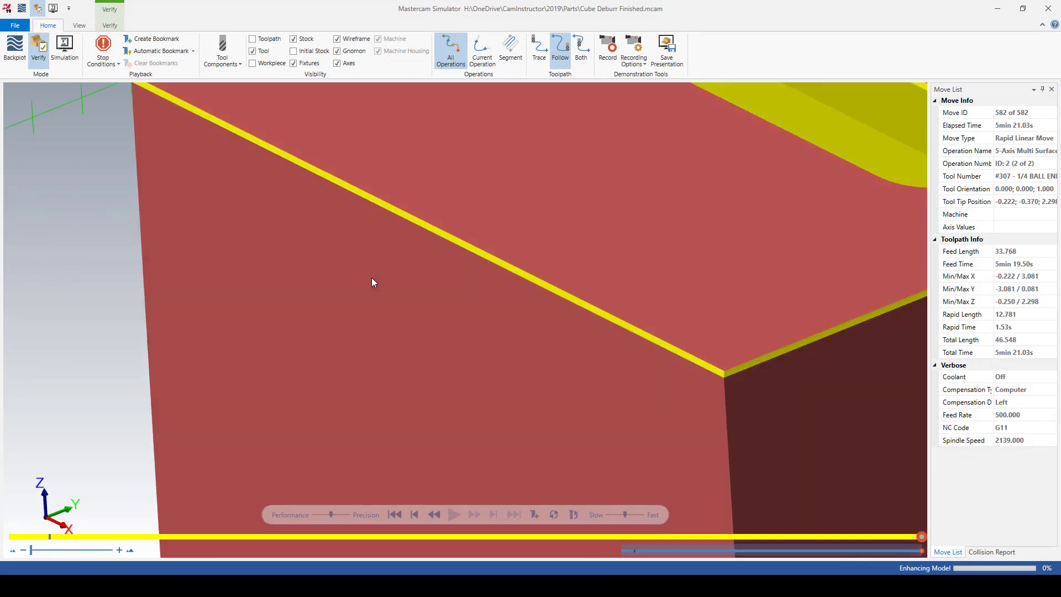
scroll(372, 277, "down", 8)
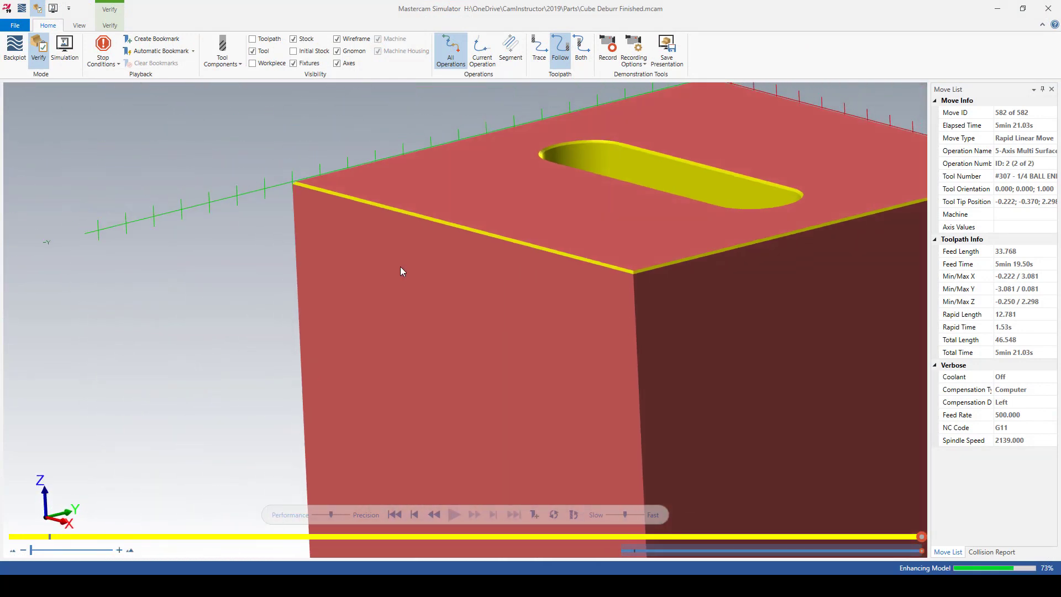
key("Left")
key("Left")
key("Left")
key("Left")
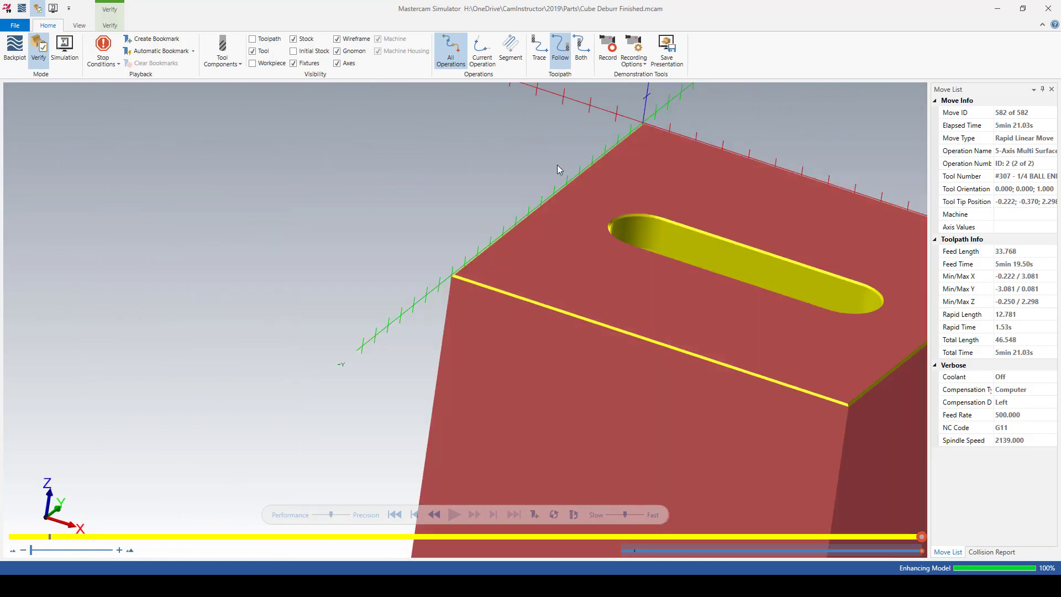
key("alt+7")
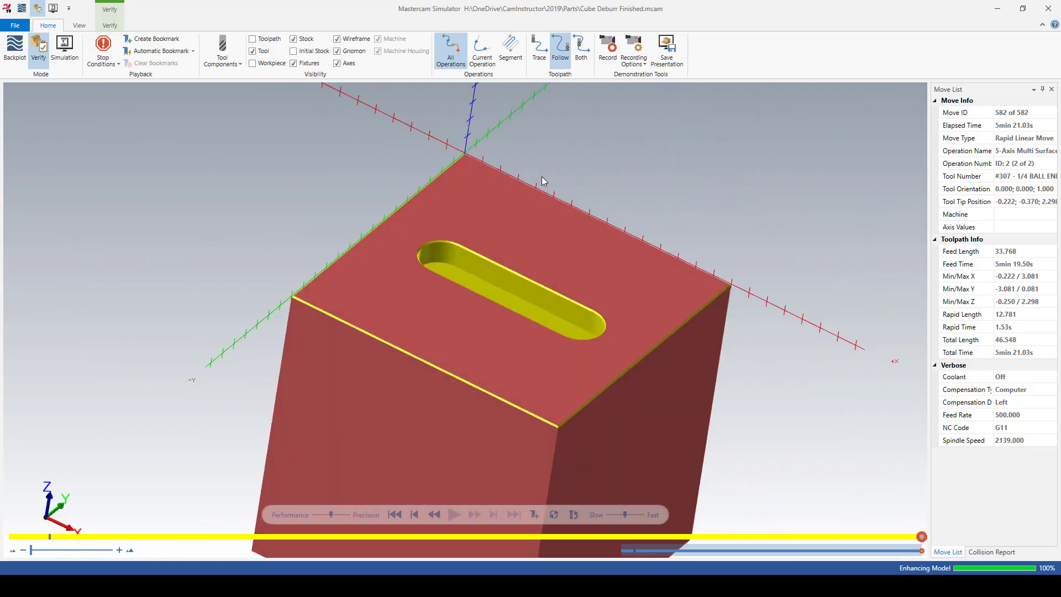
left_click(1043, 10)
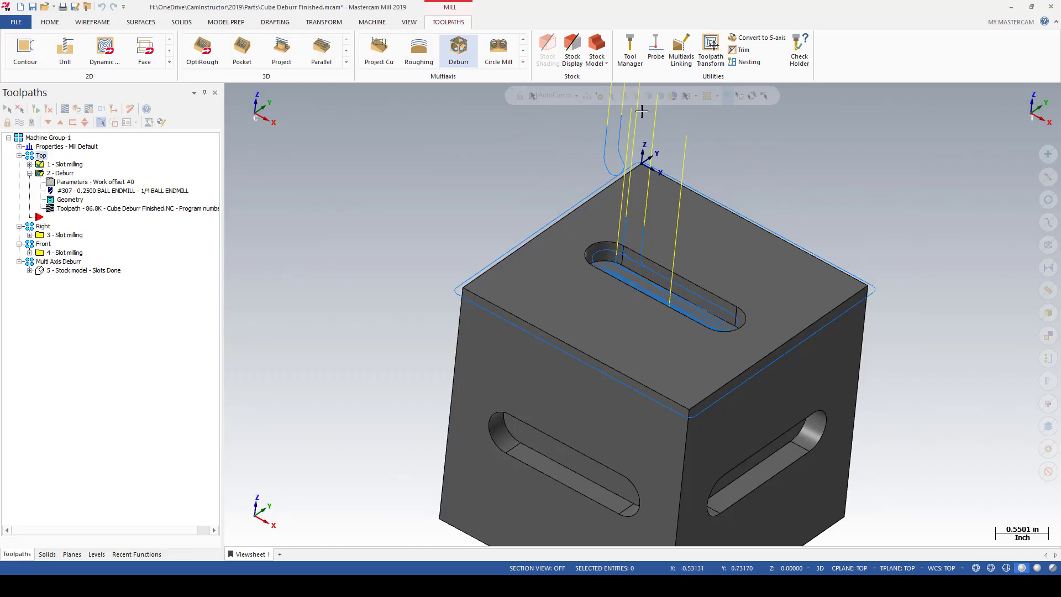